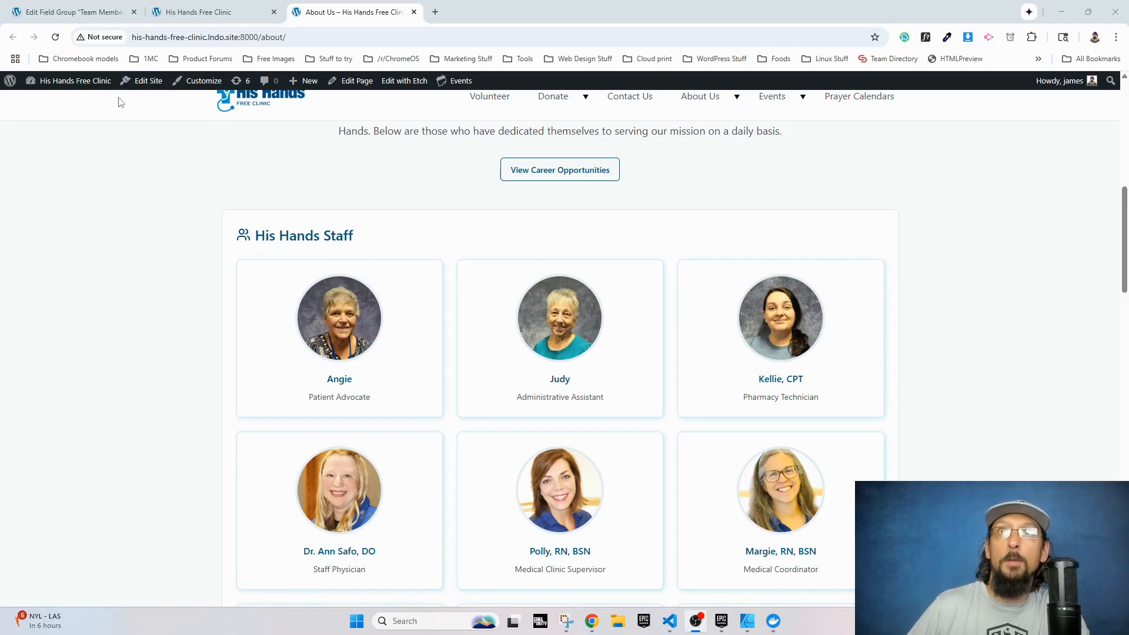
Go from the About page to the site admin and open the ACF field group "Team Member Fields" for editing.
{"action": "mouse_move", "coordinate": [74, 84]}
{"action": "left_click", "coordinate": [74, 85]}
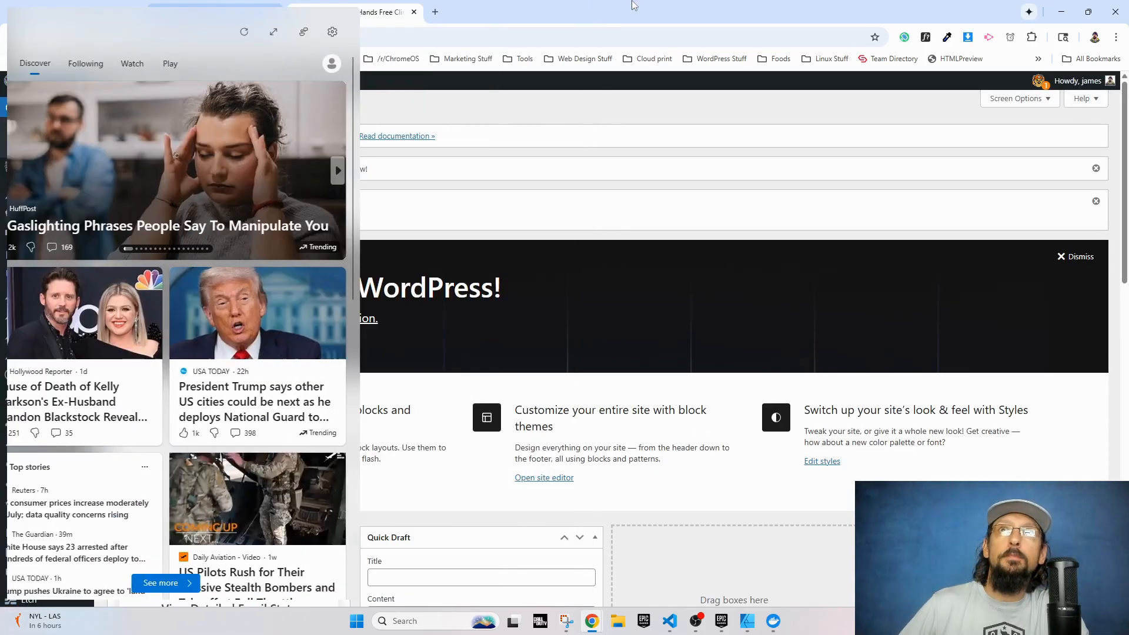
{"action": "mouse_move", "coordinate": [29, 553]}
{"action": "left_click", "coordinate": [132, 506]}
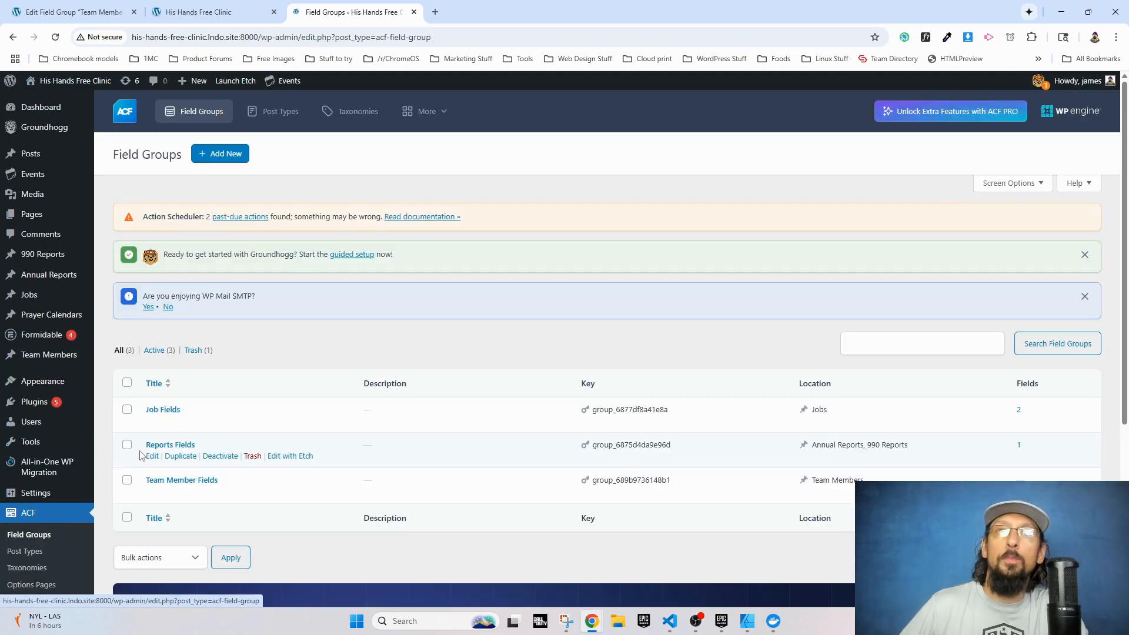
{"action": "left_click", "coordinate": [187, 479]}
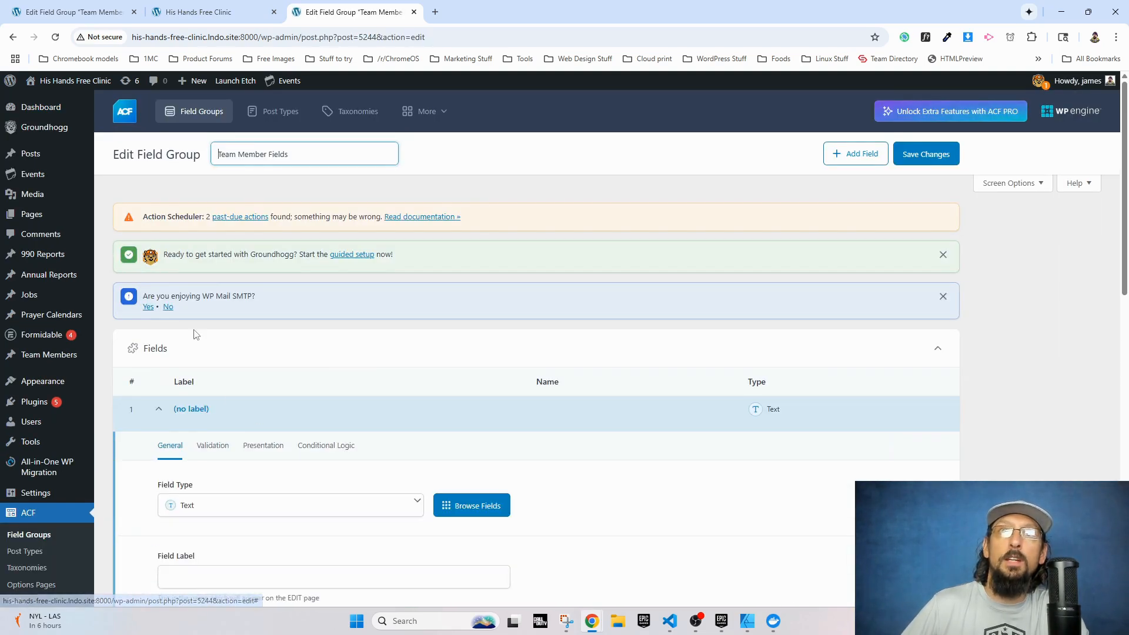
Set the group's unlabelled field to type Number, label it "Team Order", check the location rule, and save the field group.
{"action": "scroll", "coordinate": [194, 336], "scroll_direction": "down", "scroll_amount": 3}
{"action": "left_click", "coordinate": [238, 330]}
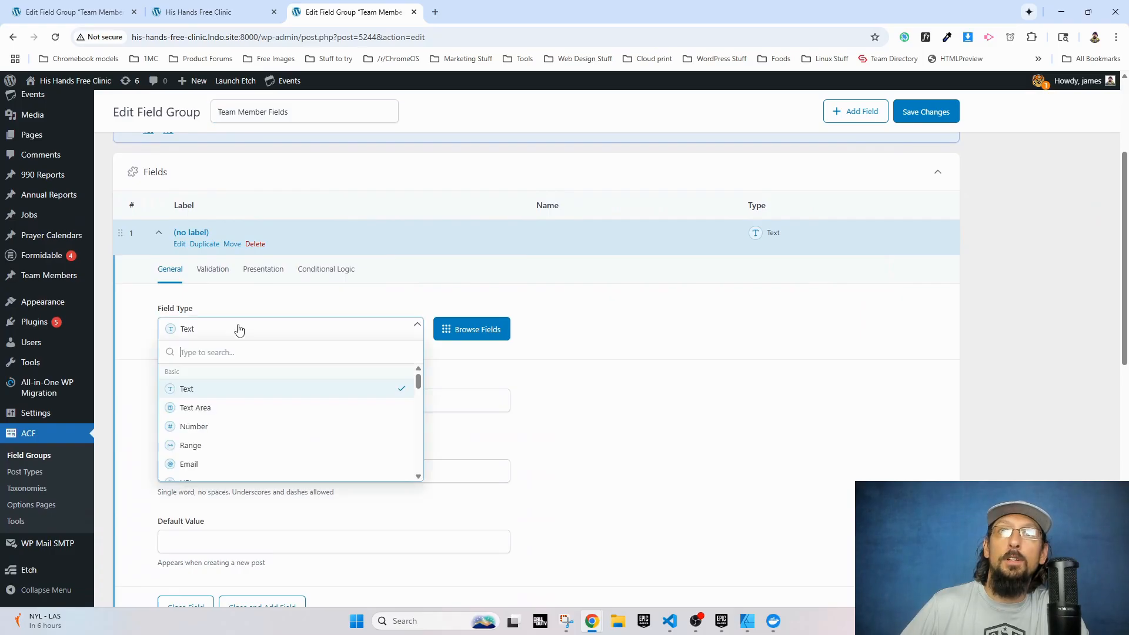
{"action": "left_click", "coordinate": [219, 426]}
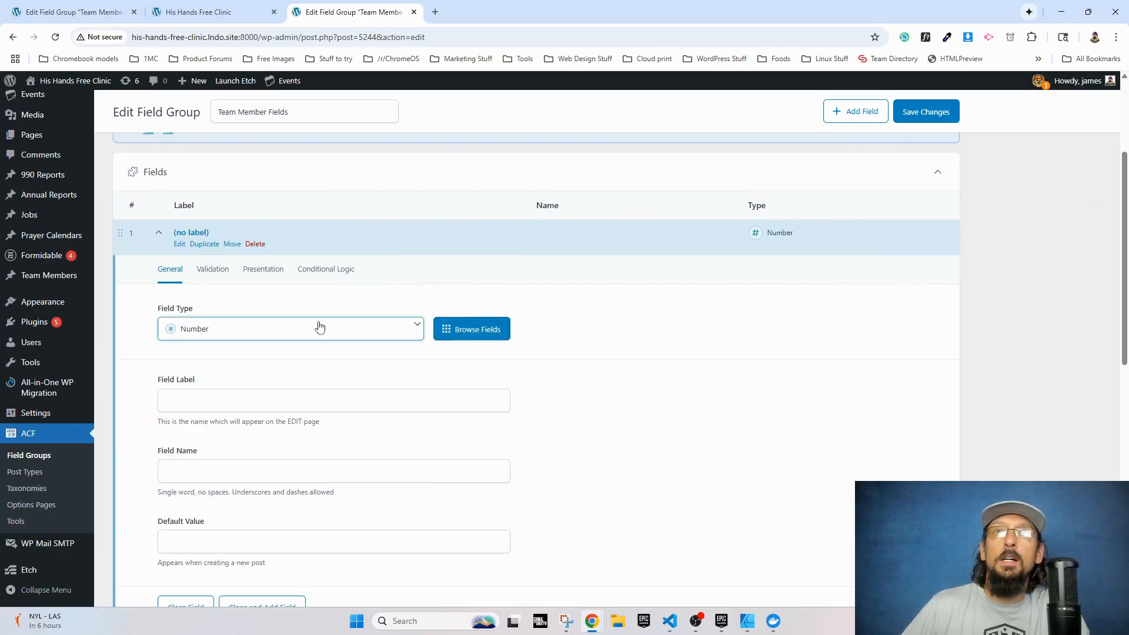
{"action": "scroll", "coordinate": [320, 328], "scroll_direction": "down", "scroll_amount": 1}
{"action": "left_click", "coordinate": [224, 343]}
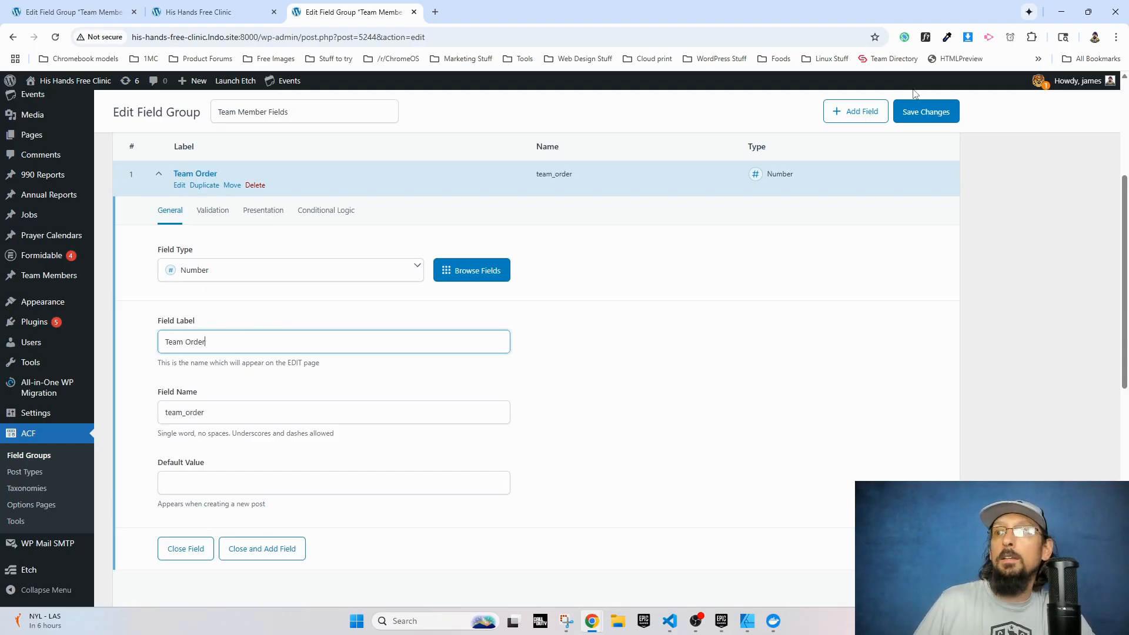
{"action": "scroll", "coordinate": [446, 454], "scroll_direction": "down", "scroll_amount": 6}
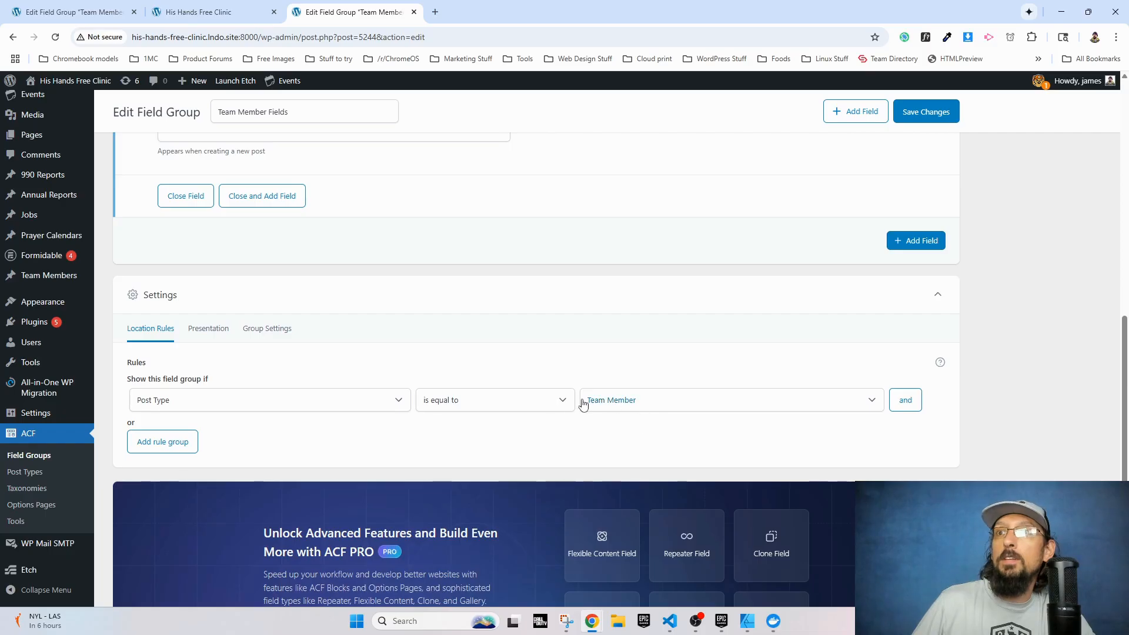
{"action": "scroll", "coordinate": [599, 410], "scroll_direction": "up", "scroll_amount": 5}
{"action": "left_click", "coordinate": [927, 112]}
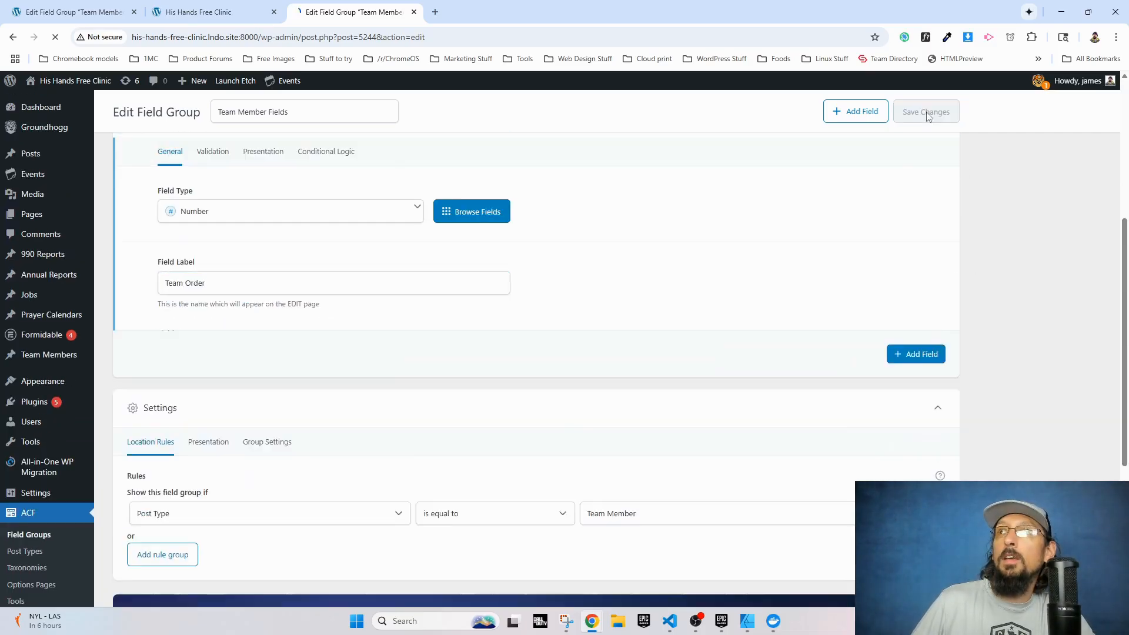
Open the Development Director's entry from the Team Members list, set its Team Order to 1 and save it.
{"action": "left_click", "coordinate": [39, 359]}
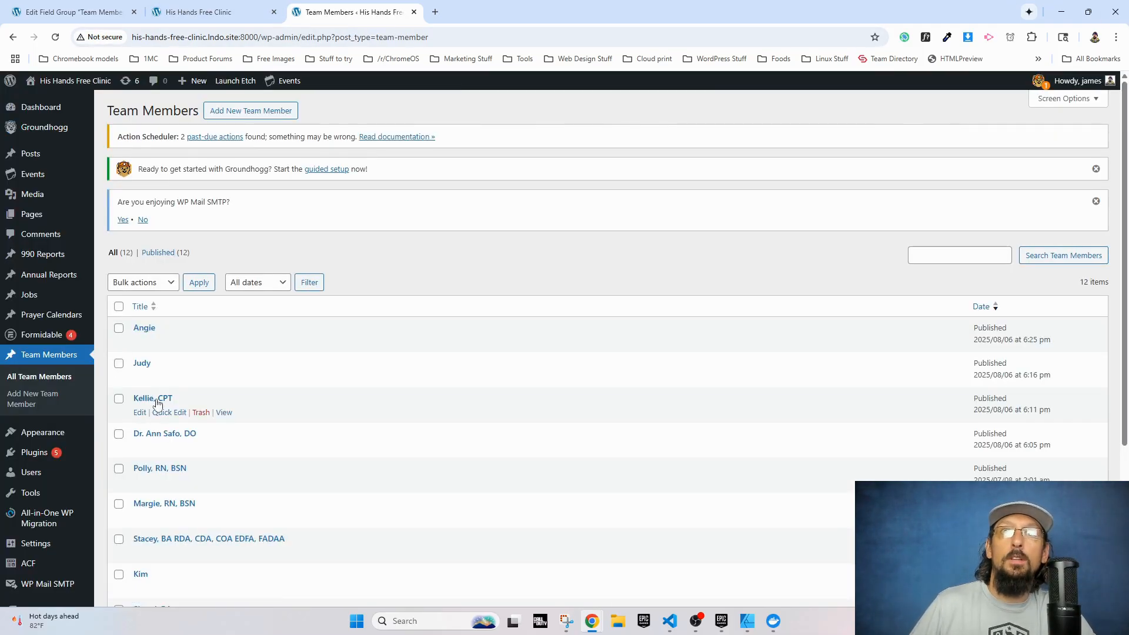
{"action": "scroll", "coordinate": [152, 412], "scroll_direction": "down", "scroll_amount": 2}
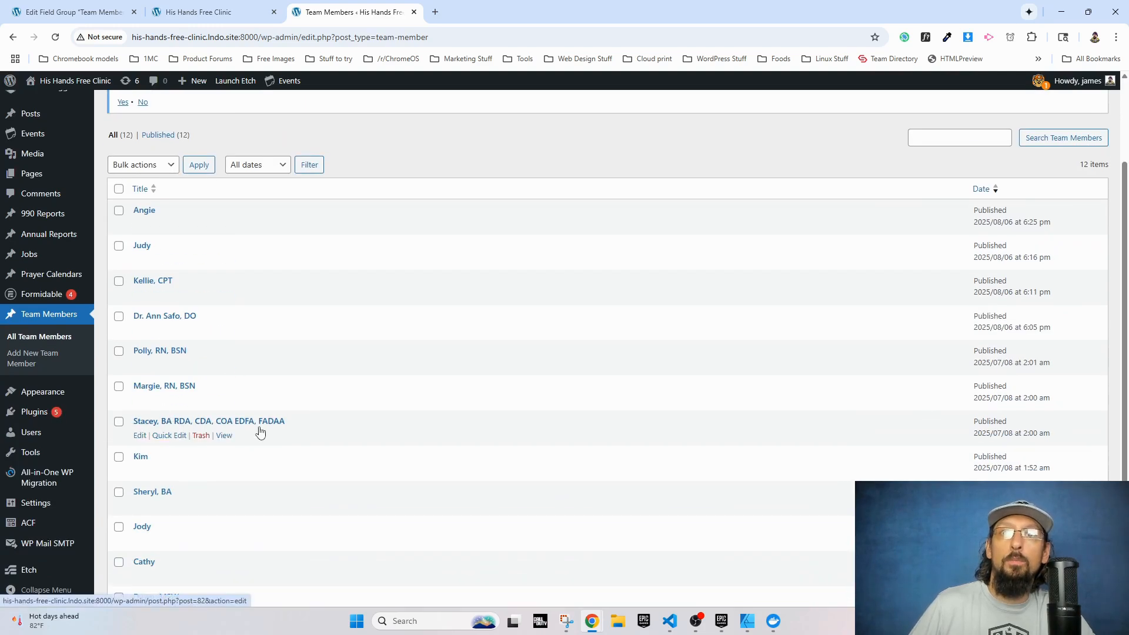
{"action": "scroll", "coordinate": [224, 435], "scroll_direction": "down", "scroll_amount": 2}
{"action": "scroll", "coordinate": [187, 416], "scroll_direction": "up", "scroll_amount": 2}
{"action": "scroll", "coordinate": [187, 417], "scroll_direction": "up", "scroll_amount": 1}
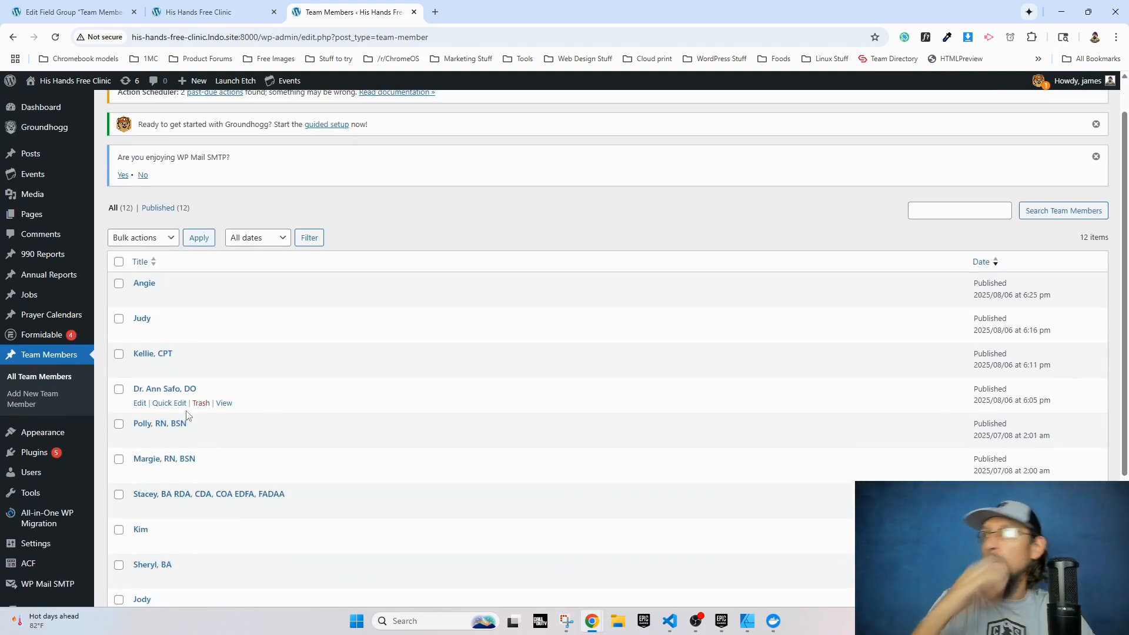
{"action": "scroll", "coordinate": [447, 477], "scroll_direction": "down", "scroll_amount": 3}
{"action": "left_click", "coordinate": [150, 496]}
{"action": "left_click", "coordinate": [157, 570]}
{"action": "type", "text": "1"}
{"action": "left_click", "coordinate": [1086, 88]}
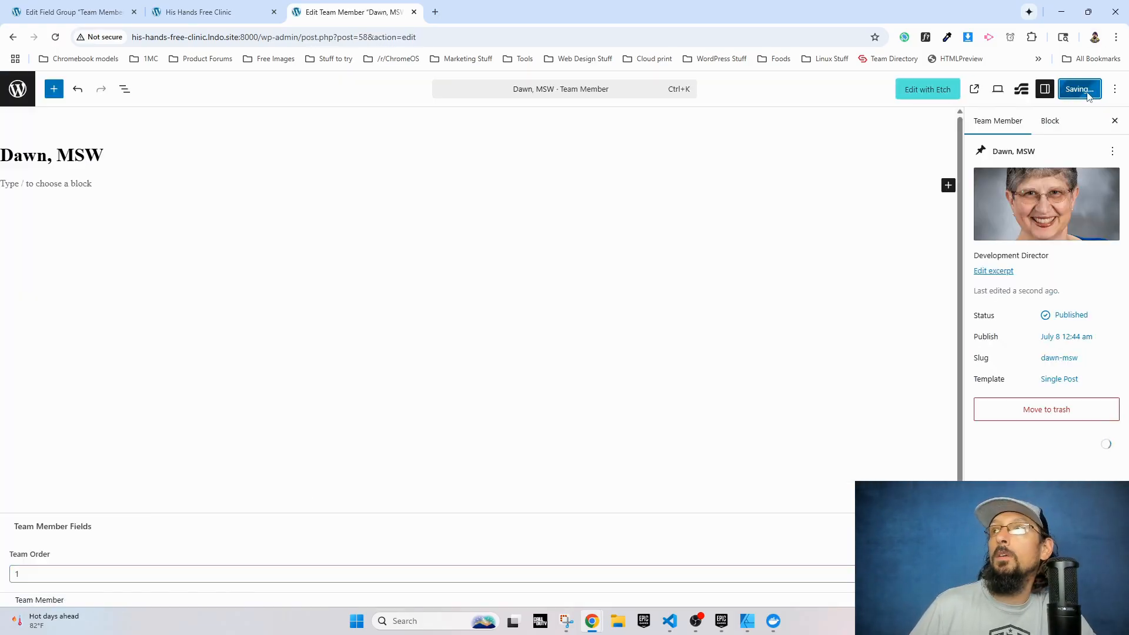
Return to the Team Members list, set the Office Coordinator's Team Order to 2 and save the entry.
{"action": "left_click", "coordinate": [18, 89]}
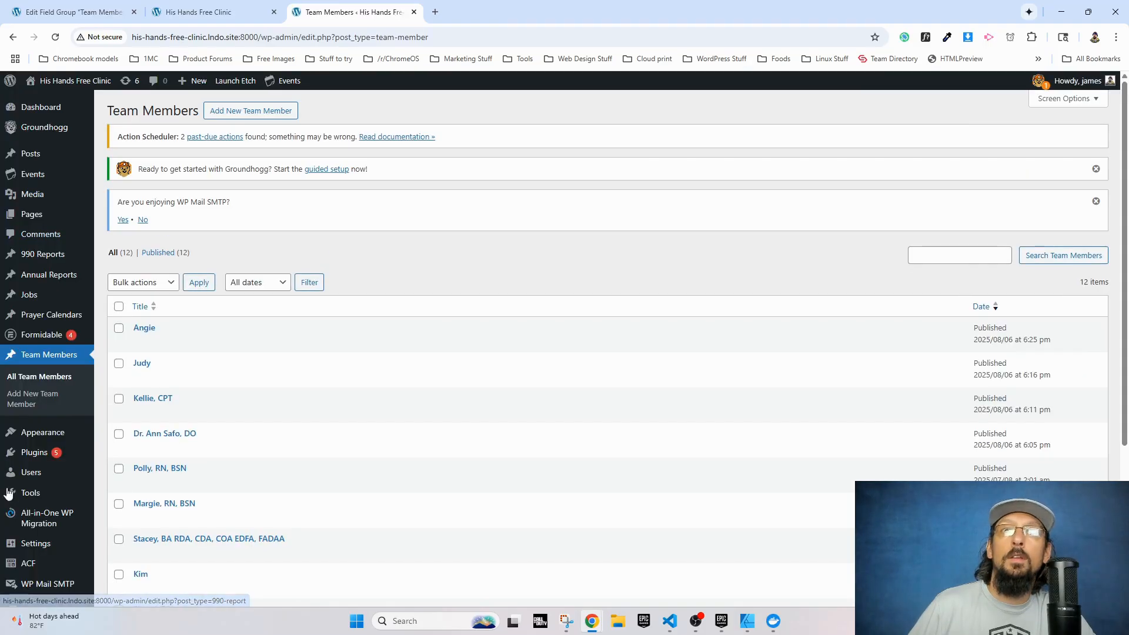
{"action": "scroll", "coordinate": [164, 539], "scroll_direction": "down", "scroll_amount": 4}
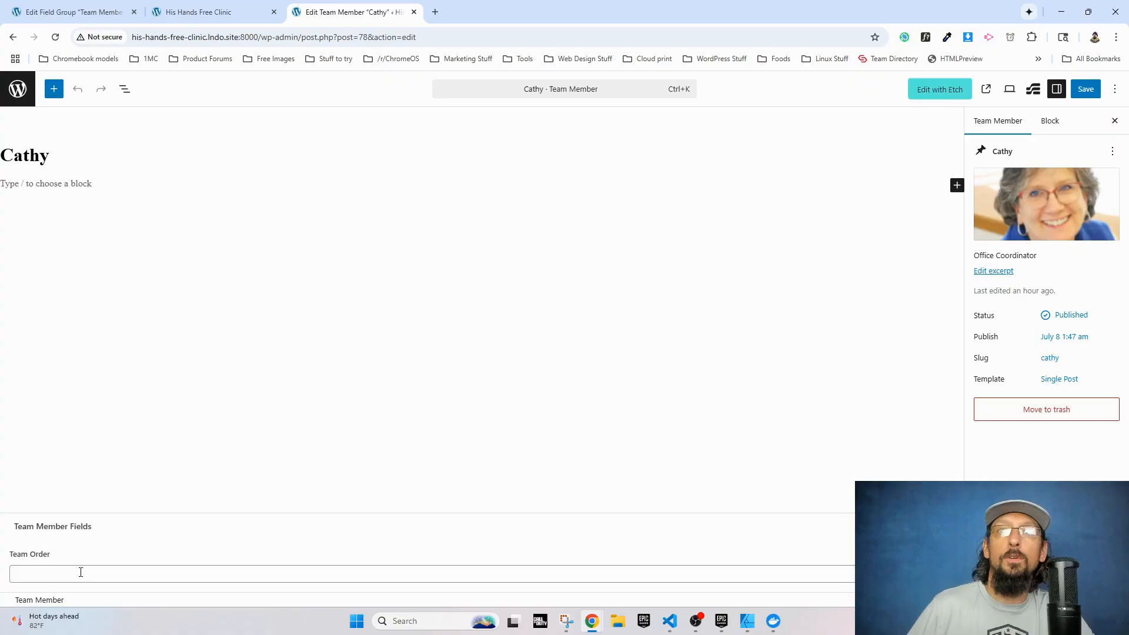
{"action": "left_click", "coordinate": [78, 573]}
{"action": "type", "text": "2"}
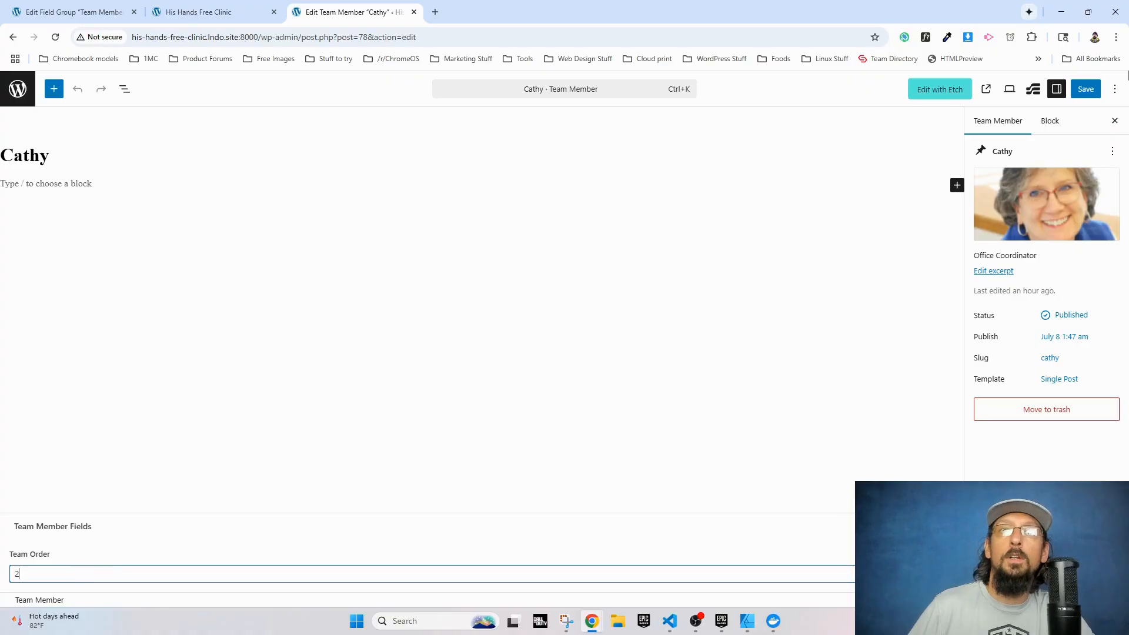
{"action": "left_click", "coordinate": [1086, 89]}
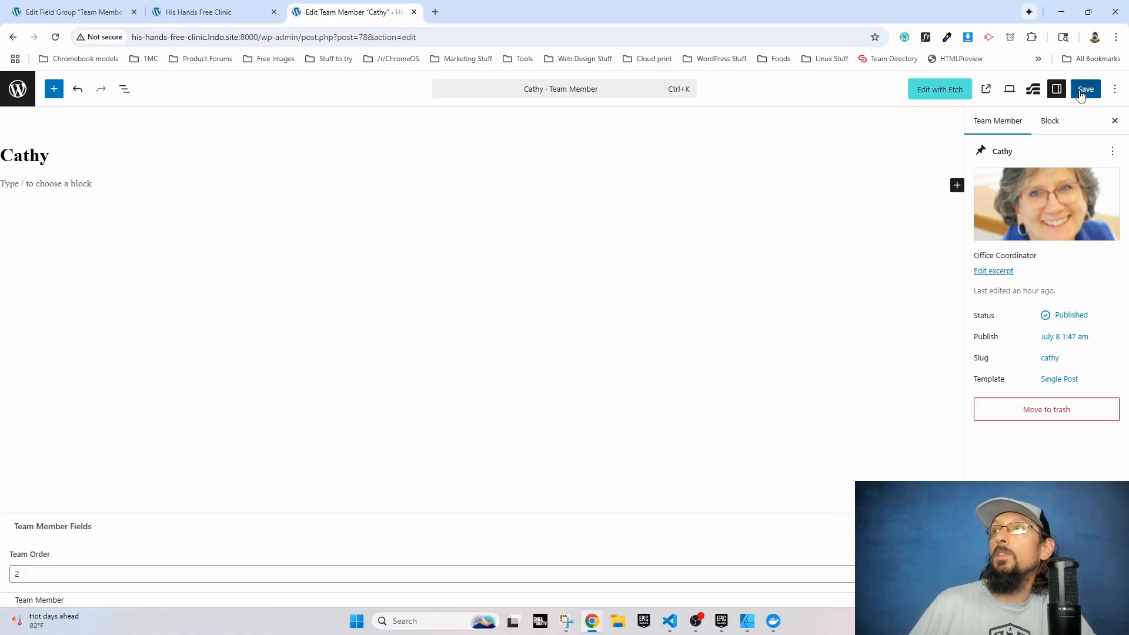
Return to the list, set the Spiritual Care & Volunteer Coordinator's Team Order to 3 and save the entry.
{"action": "left_click", "coordinate": [19, 97]}
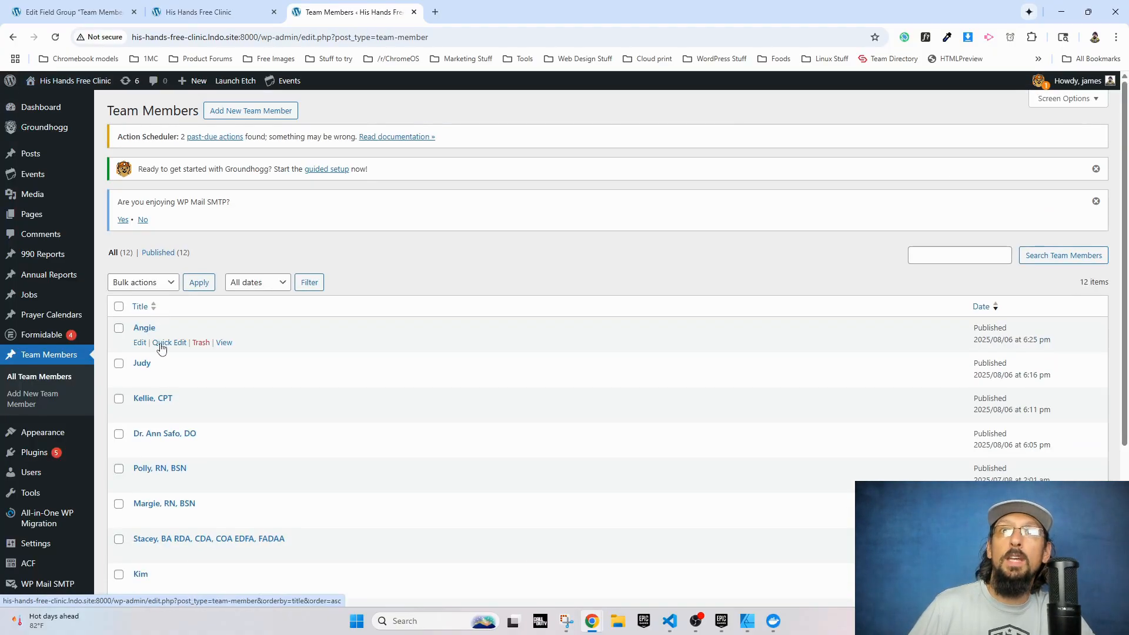
{"action": "left_click", "coordinate": [165, 341]}
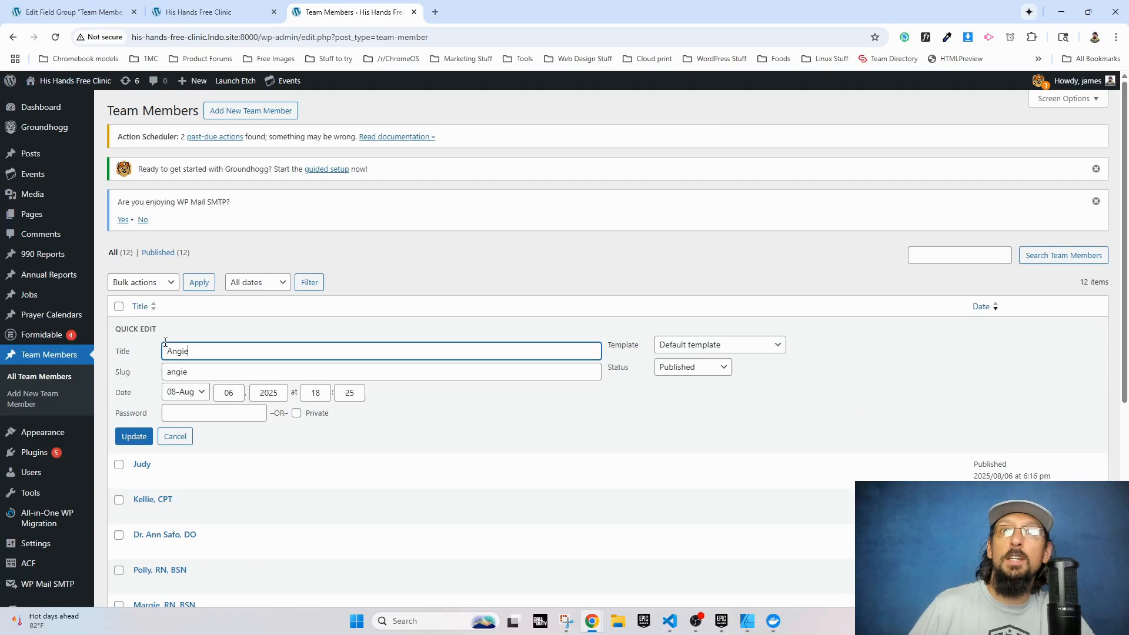
{"action": "left_click", "coordinate": [175, 436]}
{"action": "scroll", "coordinate": [164, 470], "scroll_direction": "down", "scroll_amount": 4}
{"action": "left_click", "coordinate": [142, 425]}
{"action": "left_click", "coordinate": [92, 572]}
{"action": "type", "text": "3"}
{"action": "left_click", "coordinate": [1086, 89]}
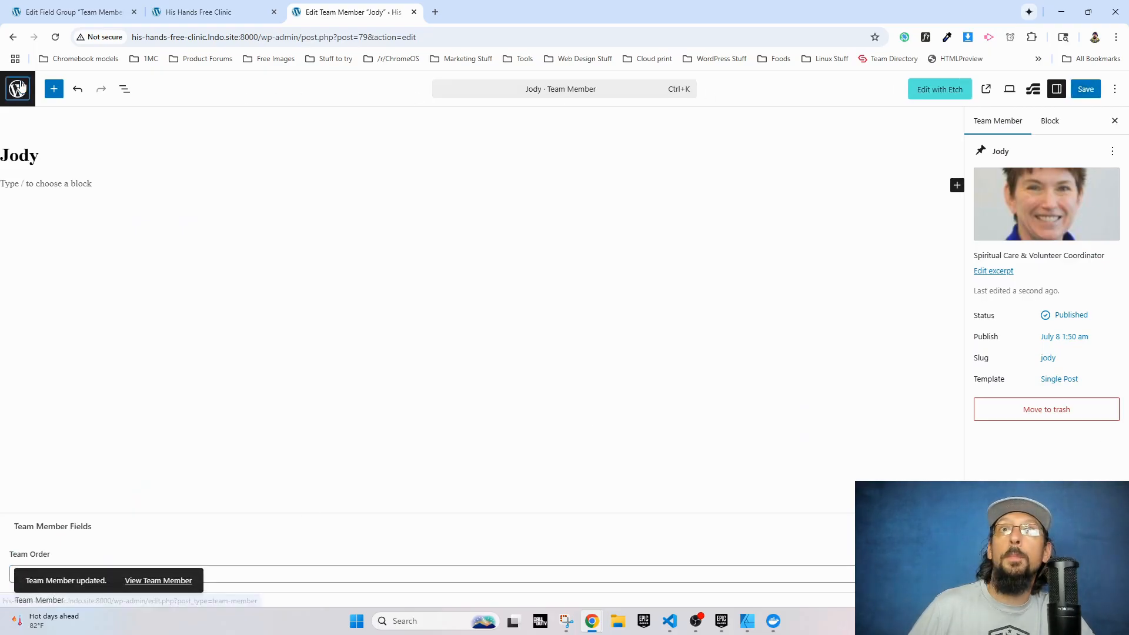
Return to the list, set the Administrative Coordinator's Team Order to 4 and save the entry.
{"action": "left_click", "coordinate": [18, 88]}
{"action": "scroll", "coordinate": [150, 423], "scroll_direction": "down", "scroll_amount": 5}
{"action": "left_click", "coordinate": [153, 389]}
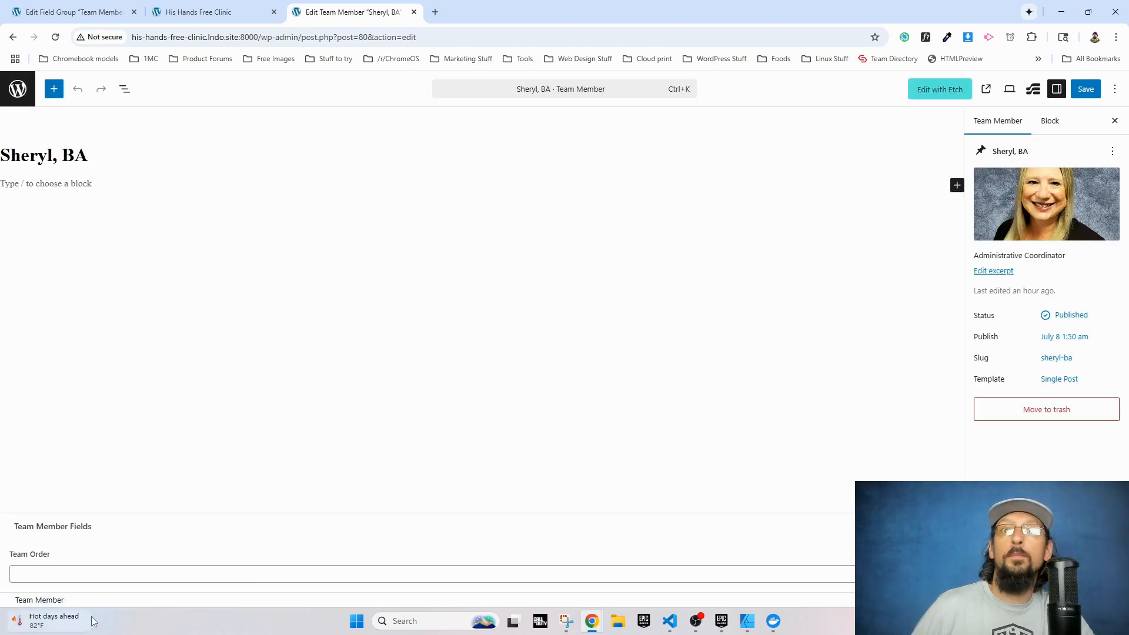
{"action": "left_click", "coordinate": [118, 574]}
{"action": "type", "text": "4"}
{"action": "left_click", "coordinate": [1086, 90]}
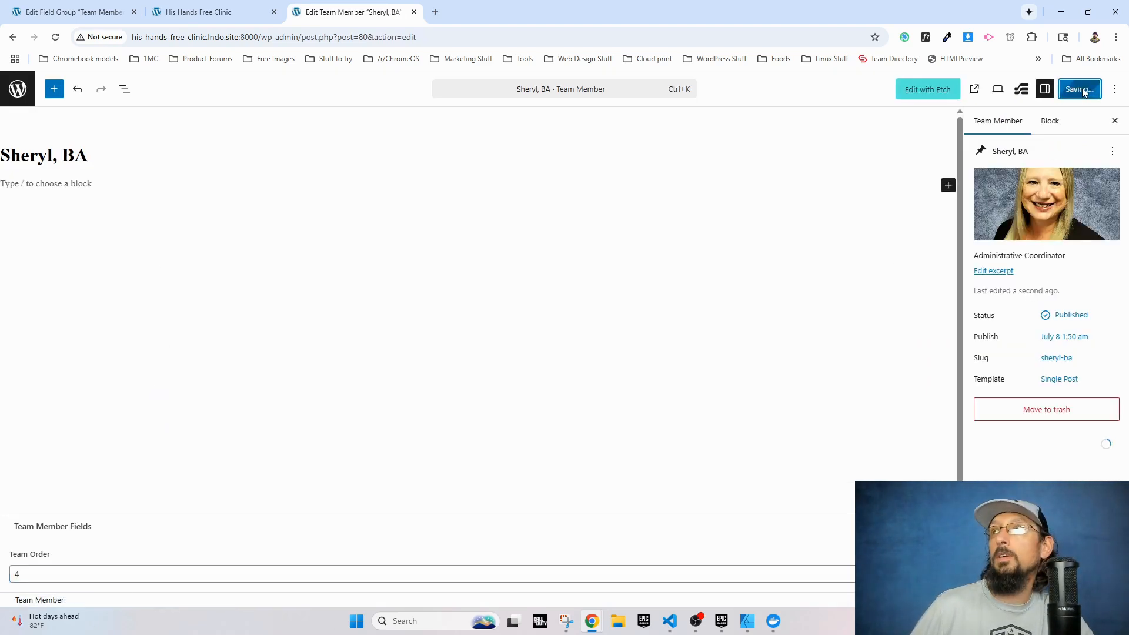
Return to the list, set the Financial Assistant's Team Order to 5 and save the entry.
{"action": "left_click", "coordinate": [18, 88]}
{"action": "scroll", "coordinate": [106, 442], "scroll_direction": "down", "scroll_amount": 4}
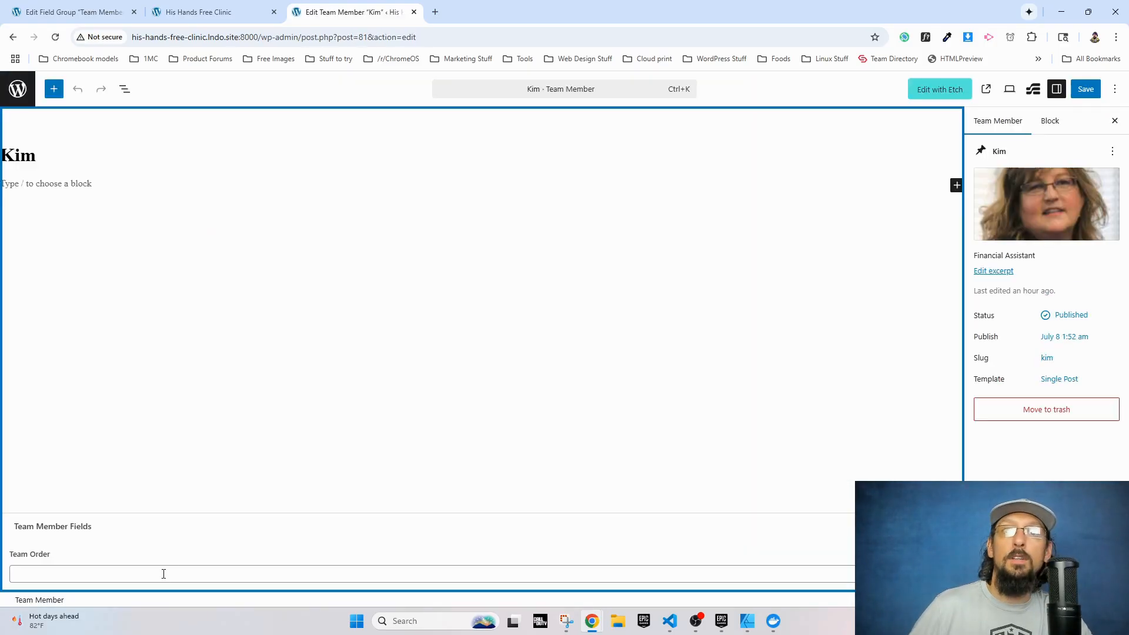
{"action": "left_click", "coordinate": [165, 574]}
{"action": "type", "text": "5"}
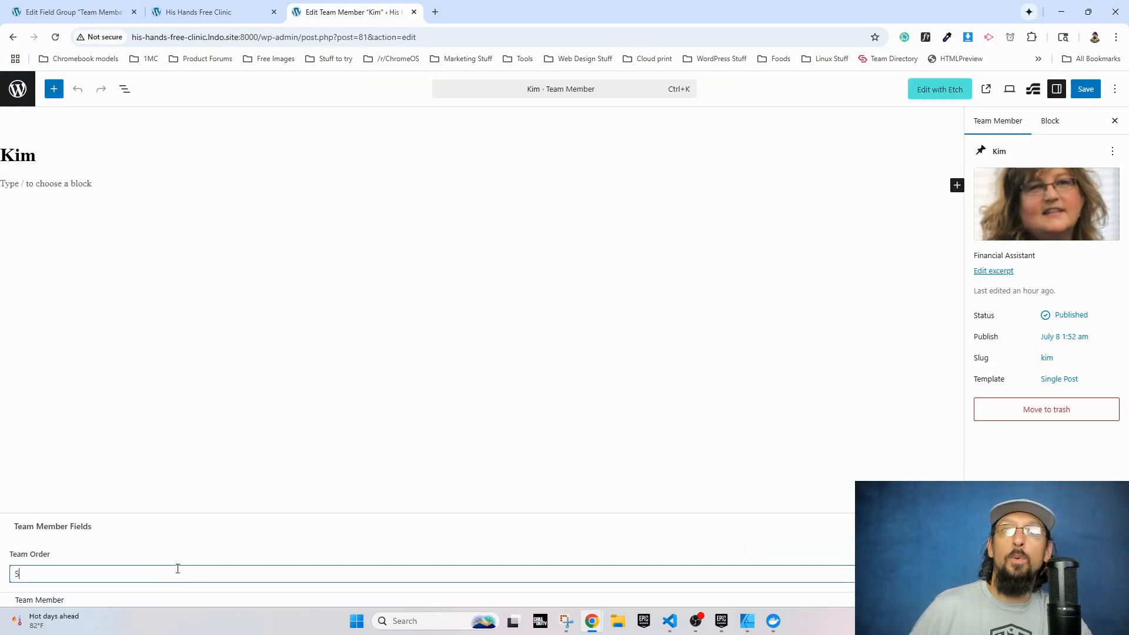
{"action": "left_click", "coordinate": [1084, 90]}
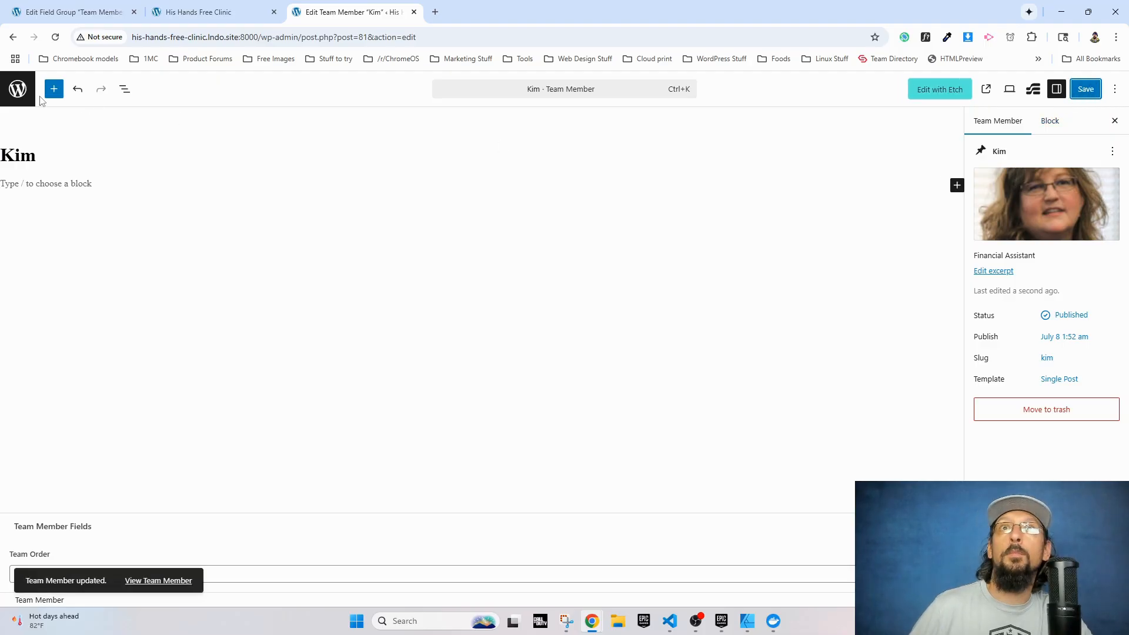
Return to the list, set the Dental Coordinator's Team Order to 6 and save the entry.
{"action": "left_click", "coordinate": [19, 89]}
{"action": "scroll", "coordinate": [147, 512], "scroll_direction": "down", "scroll_amount": 4}
{"action": "left_click", "coordinate": [157, 319]}
{"action": "left_click", "coordinate": [155, 578]}
{"action": "type", "text": "6"}
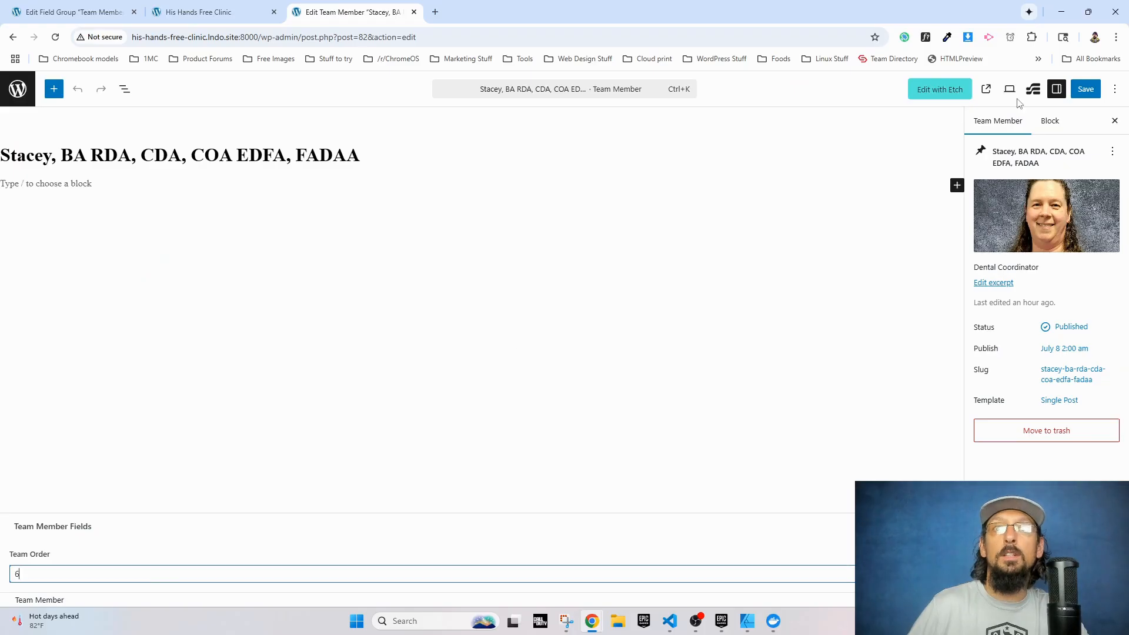
{"action": "left_click", "coordinate": [1082, 92]}
Return to the list, set the Medical Coordinator's Team Order to 7 and save the entry.
{"action": "left_click", "coordinate": [19, 91]}
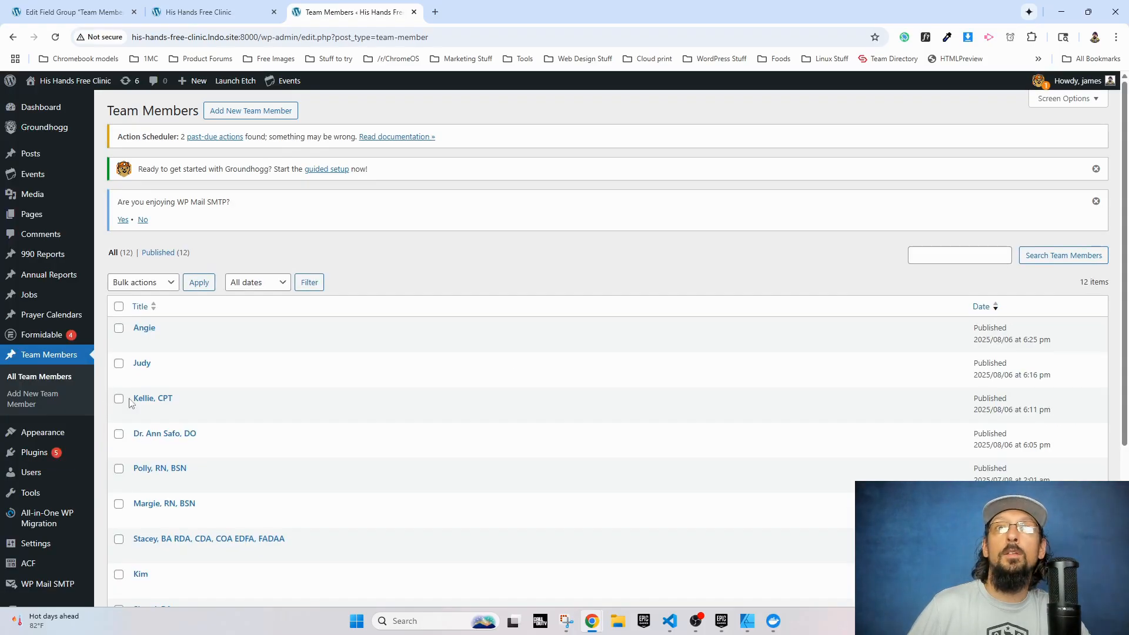
{"action": "left_click", "coordinate": [160, 504]}
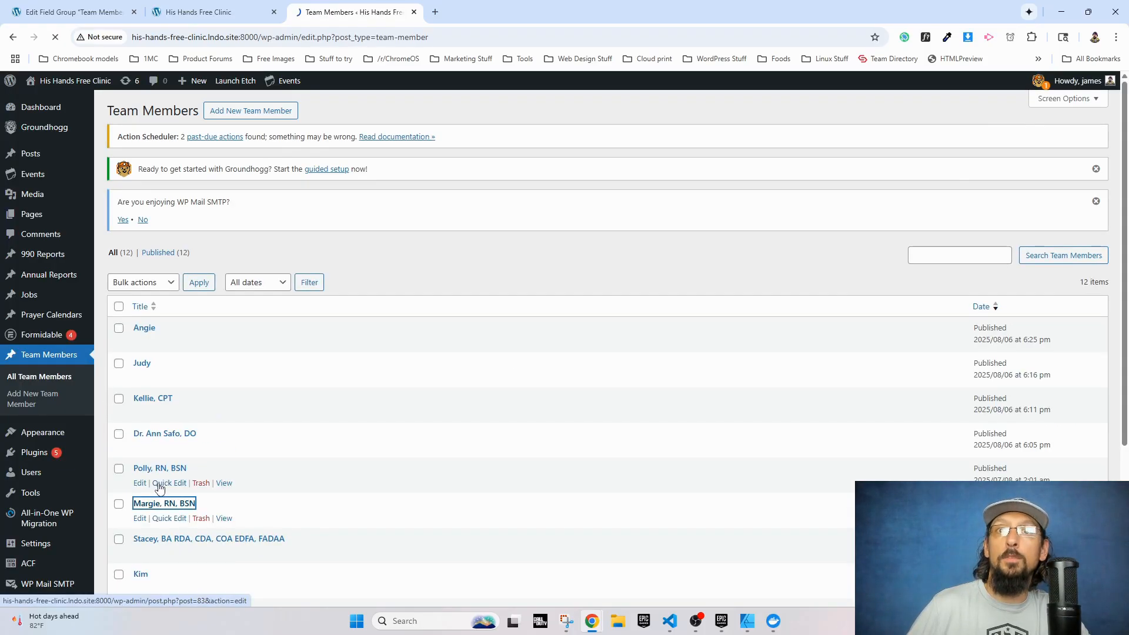
{"action": "left_click", "coordinate": [97, 576]}
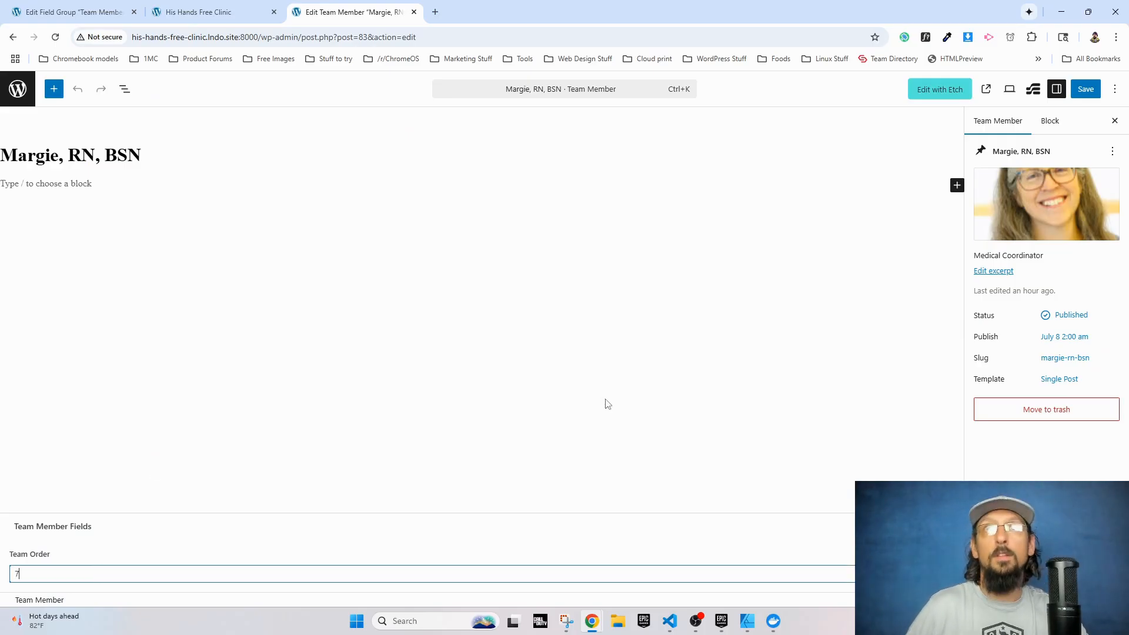
{"action": "left_click", "coordinate": [1086, 89]}
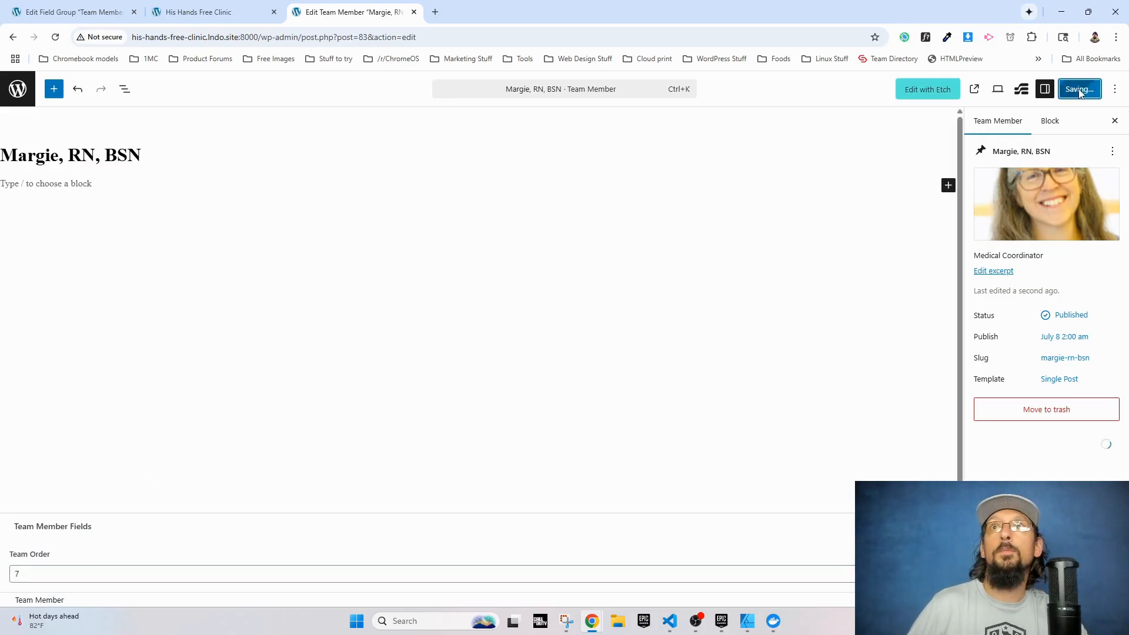
Return to the list, set the Patient Advocate's Team Order to 8 and save the entry.
{"action": "left_click", "coordinate": [29, 92]}
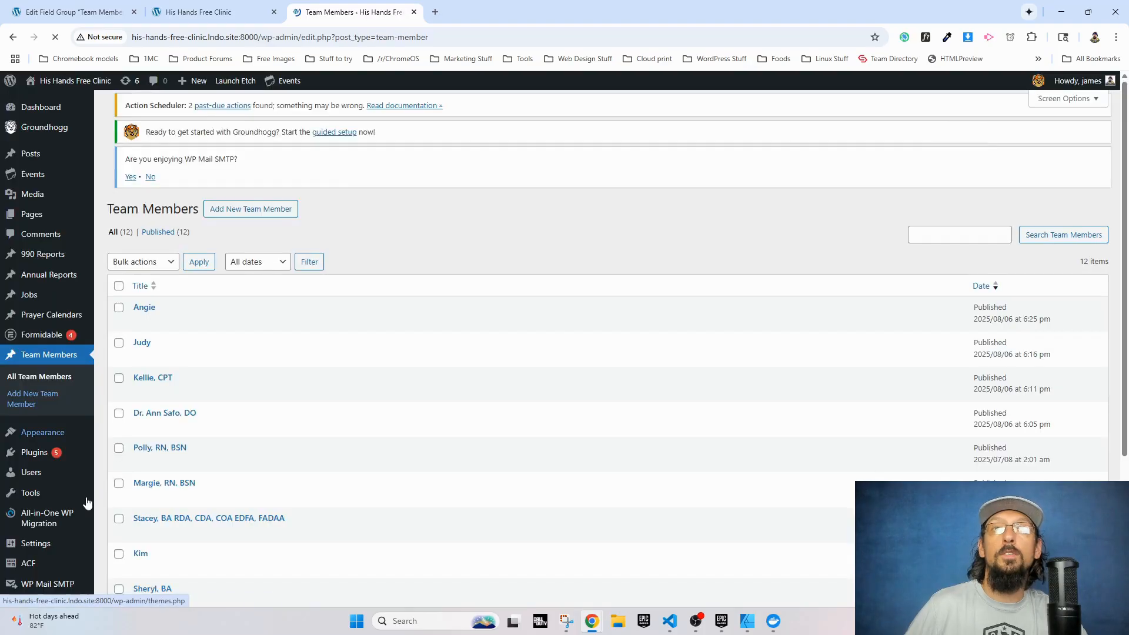
{"action": "left_click", "coordinate": [145, 328]}
{"action": "left_click", "coordinate": [158, 572]}
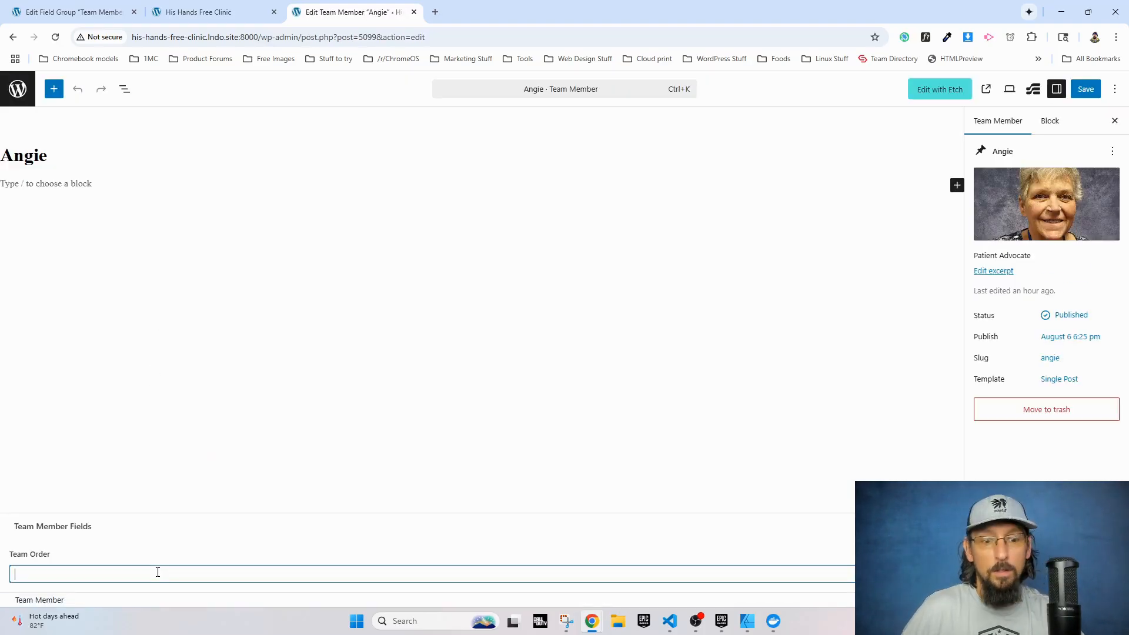
{"action": "type", "text": "8"}
{"action": "left_click", "coordinate": [1084, 90]}
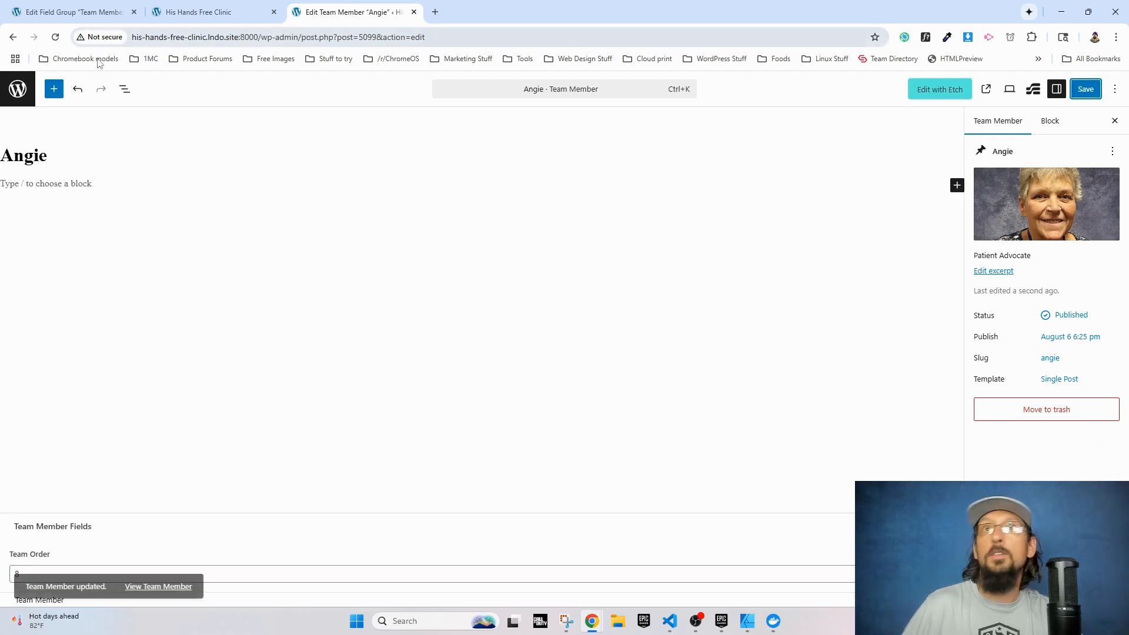
Return to the list, set the Administrative Assistant's Team Order to 9 and save the entry.
{"action": "left_click", "coordinate": [18, 104]}
{"action": "left_click", "coordinate": [136, 362]}
{"action": "left_click", "coordinate": [94, 575]}
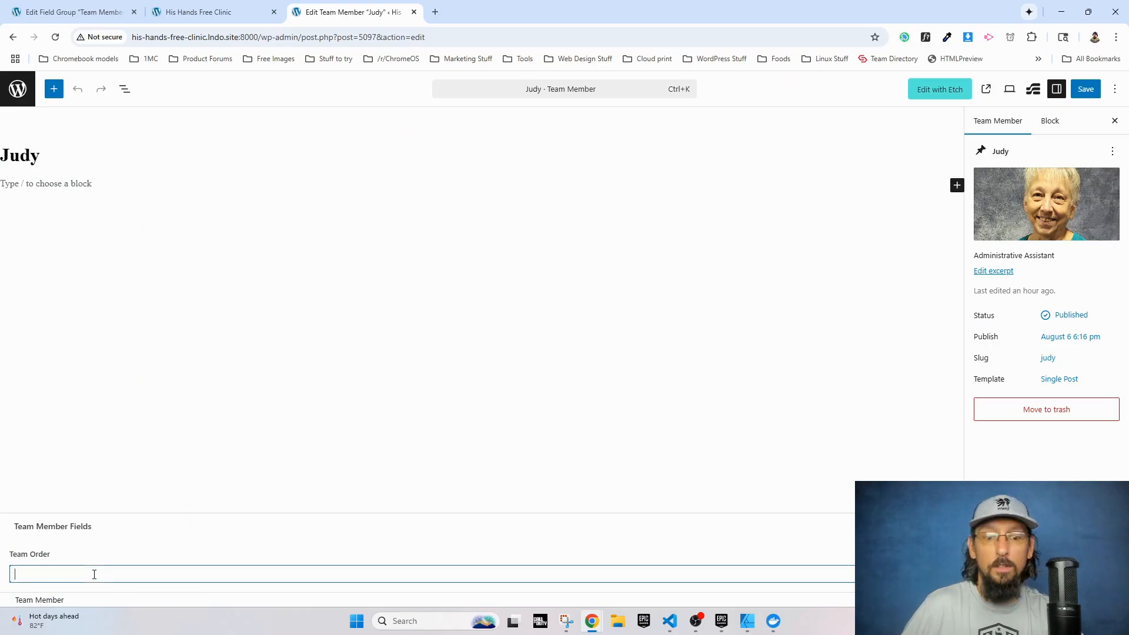
{"action": "left_click", "coordinate": [1085, 89]}
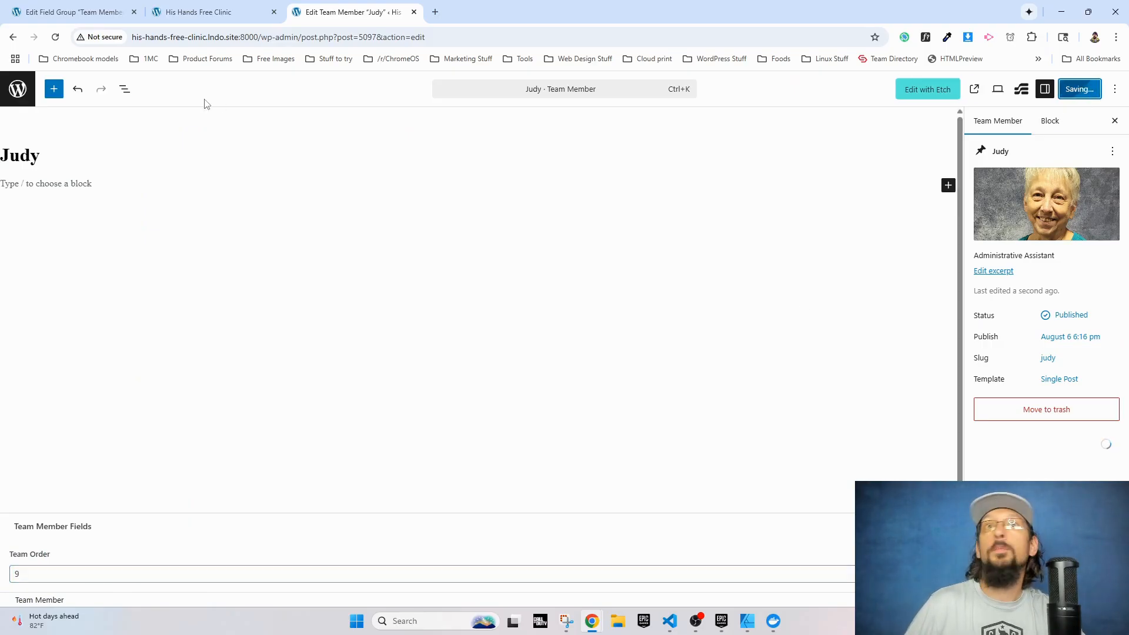
Return to the list, set the Pharmacy Technician's Team Order to 10 and save the entry.
{"action": "left_click", "coordinate": [19, 93]}
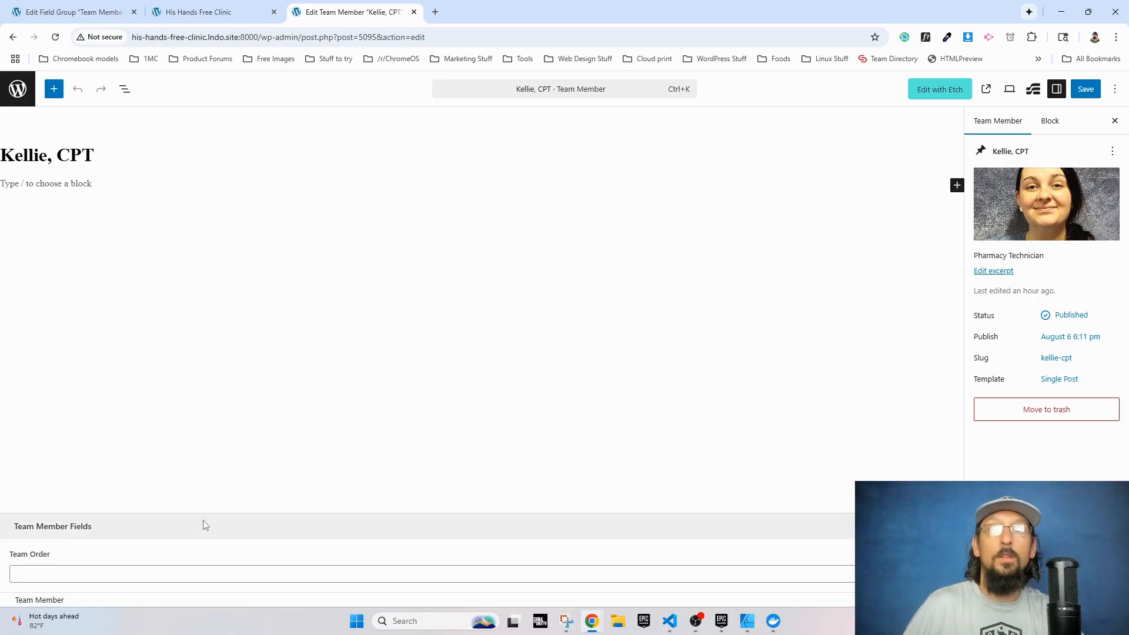
{"action": "left_click", "coordinate": [181, 572]}
{"action": "type", "text": "10"}
{"action": "left_click", "coordinate": [1084, 88]}
Return to the list, set the Staff Physician's Team Order to 11 and save the entry.
{"action": "left_click", "coordinate": [17, 88]}
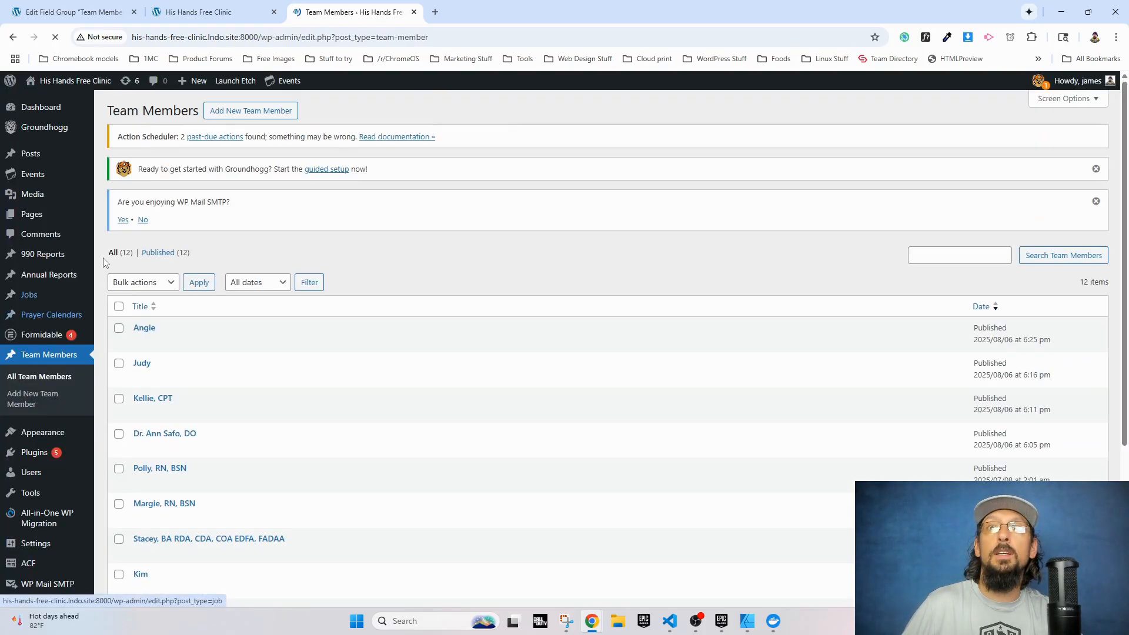
{"action": "left_click", "coordinate": [139, 434]}
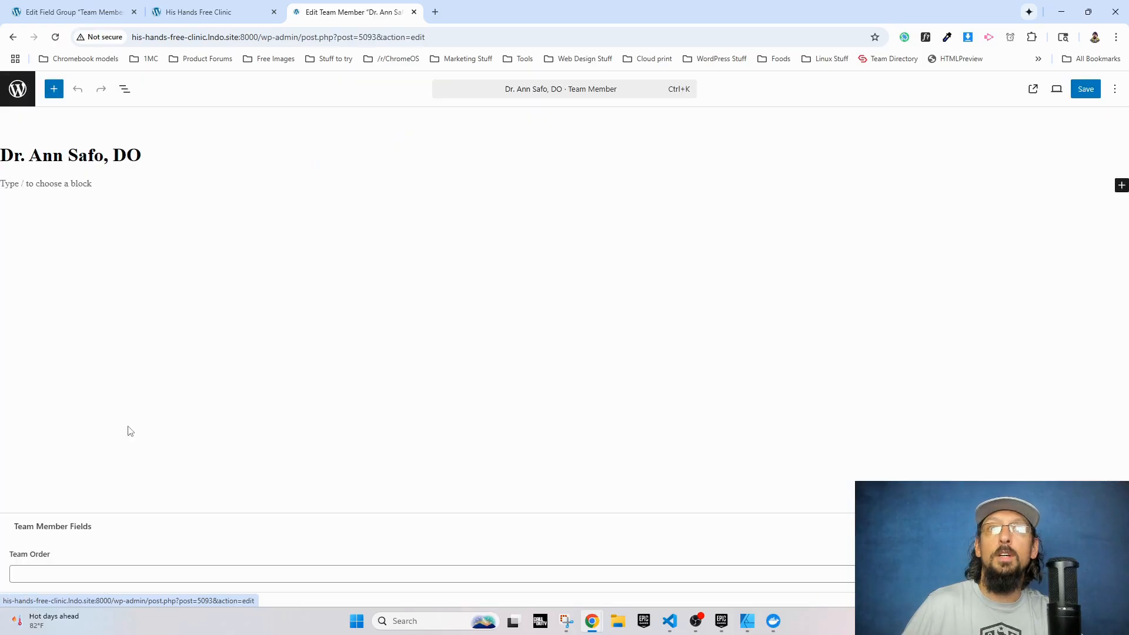
{"action": "left_click", "coordinate": [111, 573]}
{"action": "type", "text": "11"}
{"action": "left_click", "coordinate": [1086, 88]}
Return to the list, set the Medical Clinic Supervisor's Team Order to 12 and save the entry.
{"action": "left_click", "coordinate": [18, 89]}
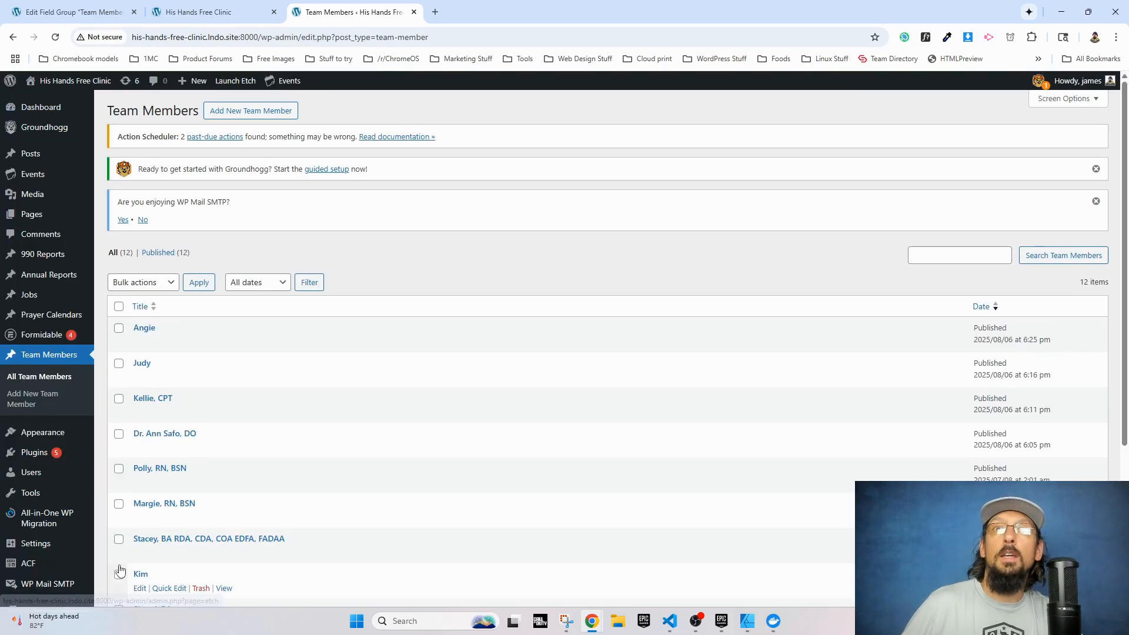
{"action": "left_click", "coordinate": [157, 468]}
{"action": "left_click", "coordinate": [104, 582]}
{"action": "type", "text": "12"}
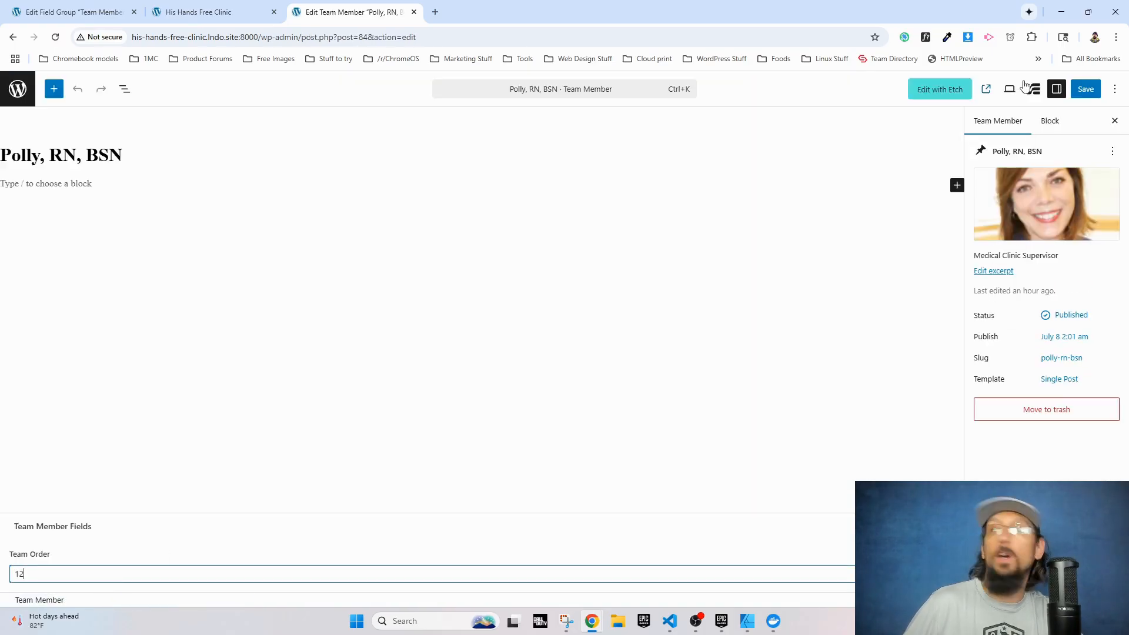
{"action": "left_click", "coordinate": [1085, 89]}
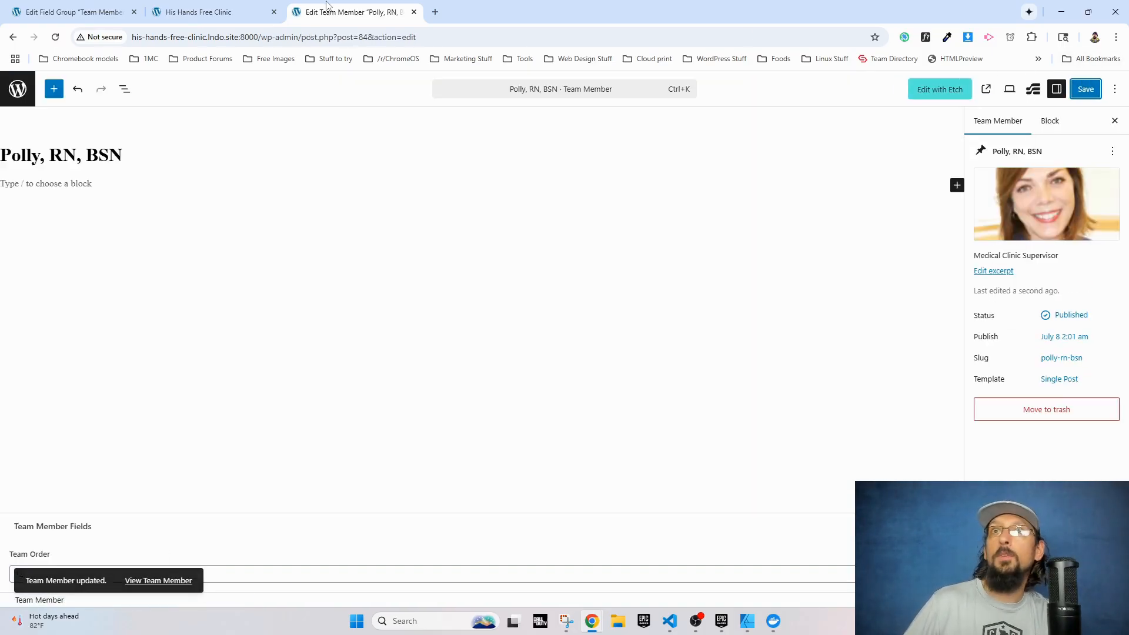
Visit the public site's About Us page and check the order of the cards under His Hands Staff.
{"action": "left_click", "coordinate": [18, 88]}
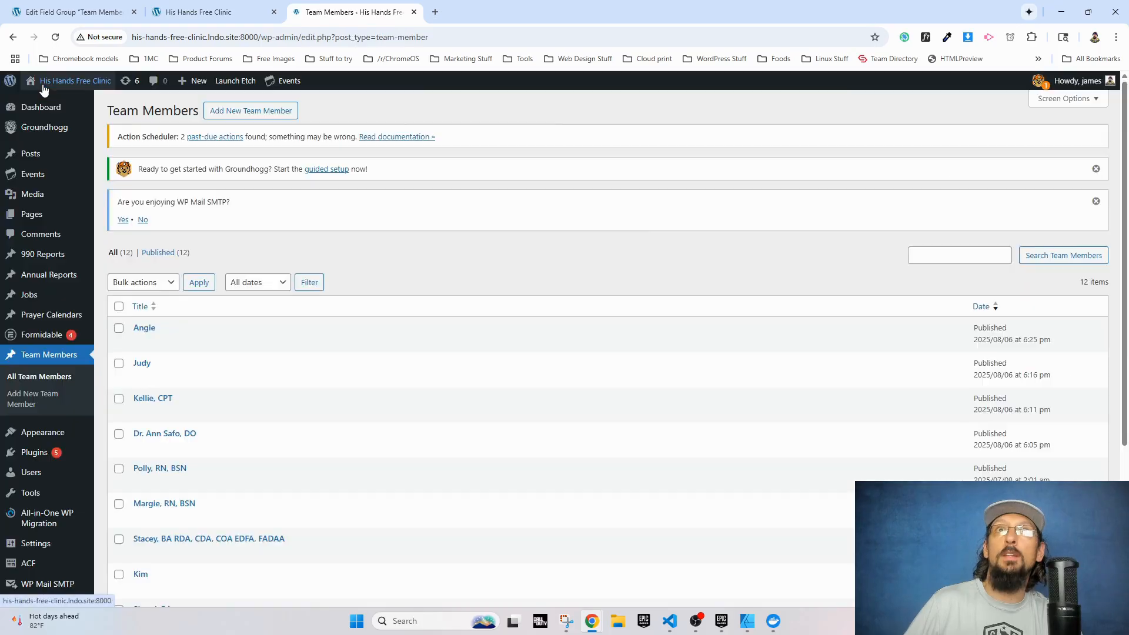
{"action": "left_click", "coordinate": [59, 80]}
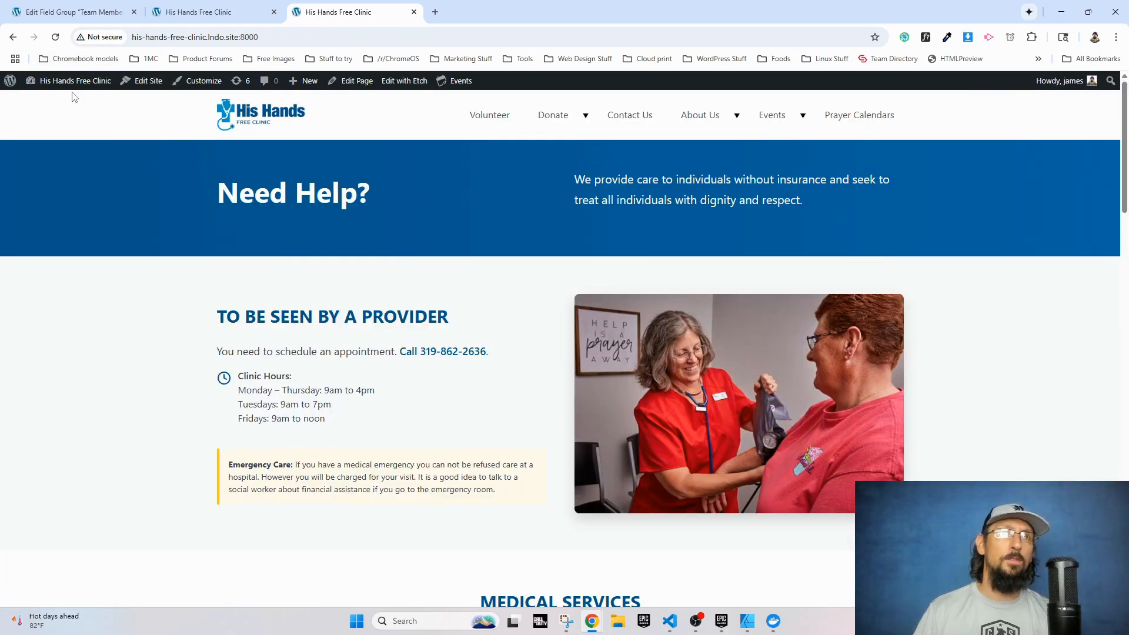
{"action": "mouse_move", "coordinate": [703, 116]}
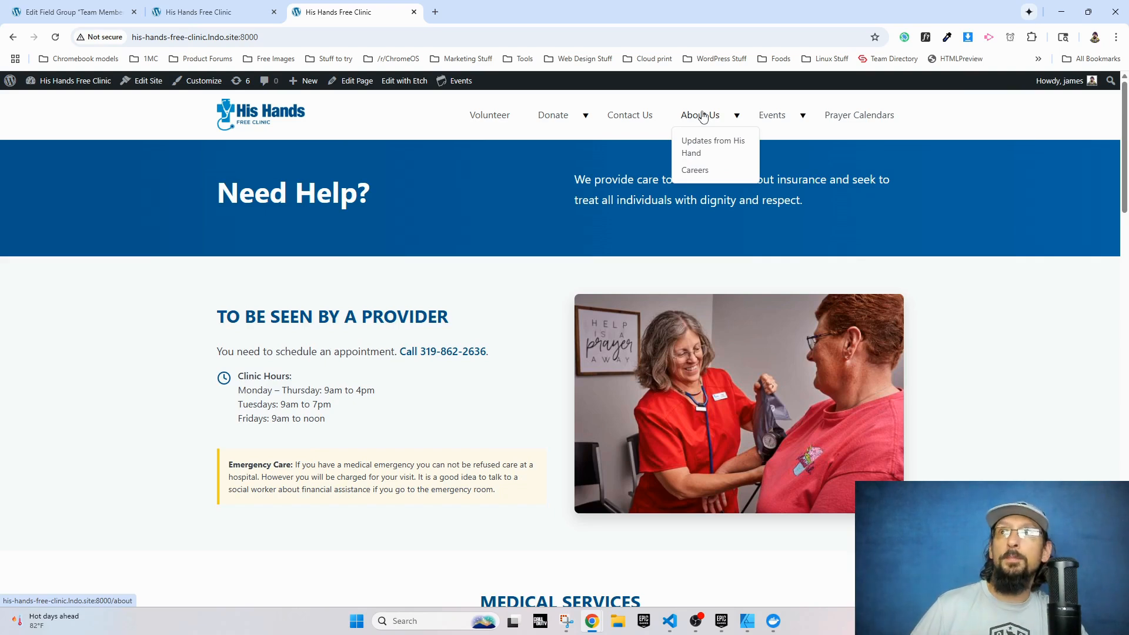
{"action": "left_click", "coordinate": [703, 116]}
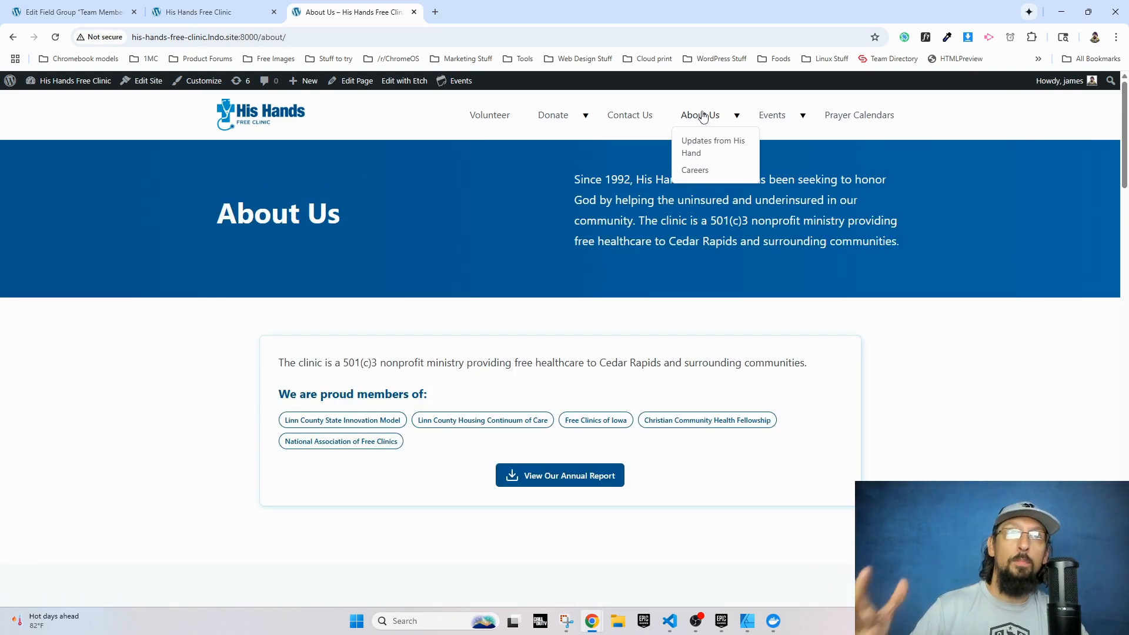
{"action": "scroll", "coordinate": [219, 353], "scroll_direction": "down", "scroll_amount": 8}
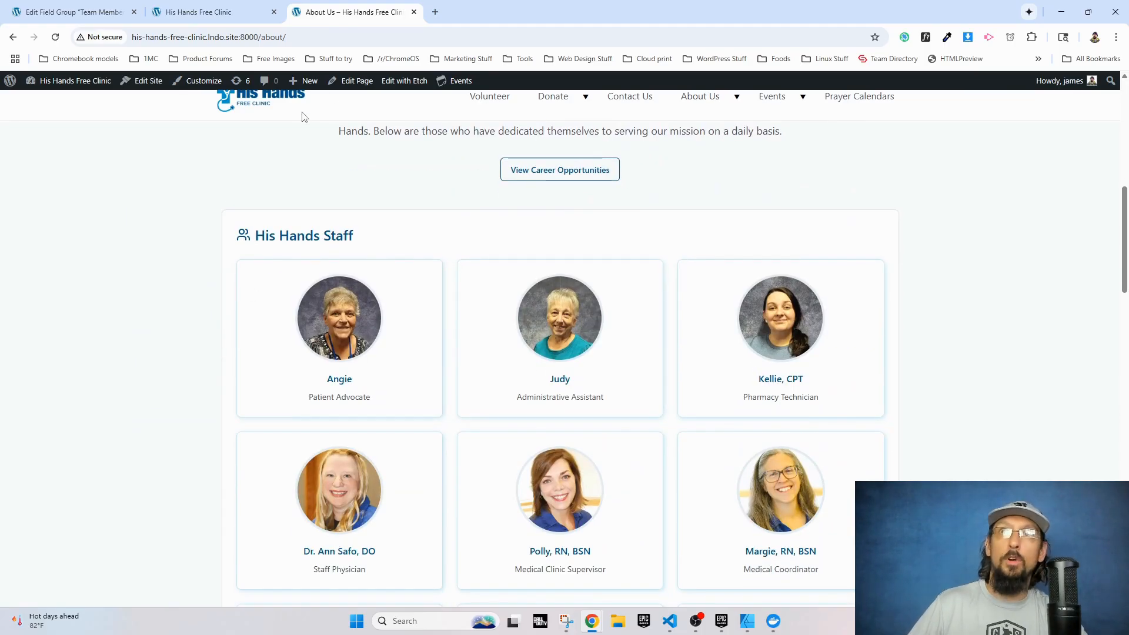
Open the About Us page in Etch and select the loop that outputs the His Hands Staff cards.
{"action": "left_click", "coordinate": [390, 82]}
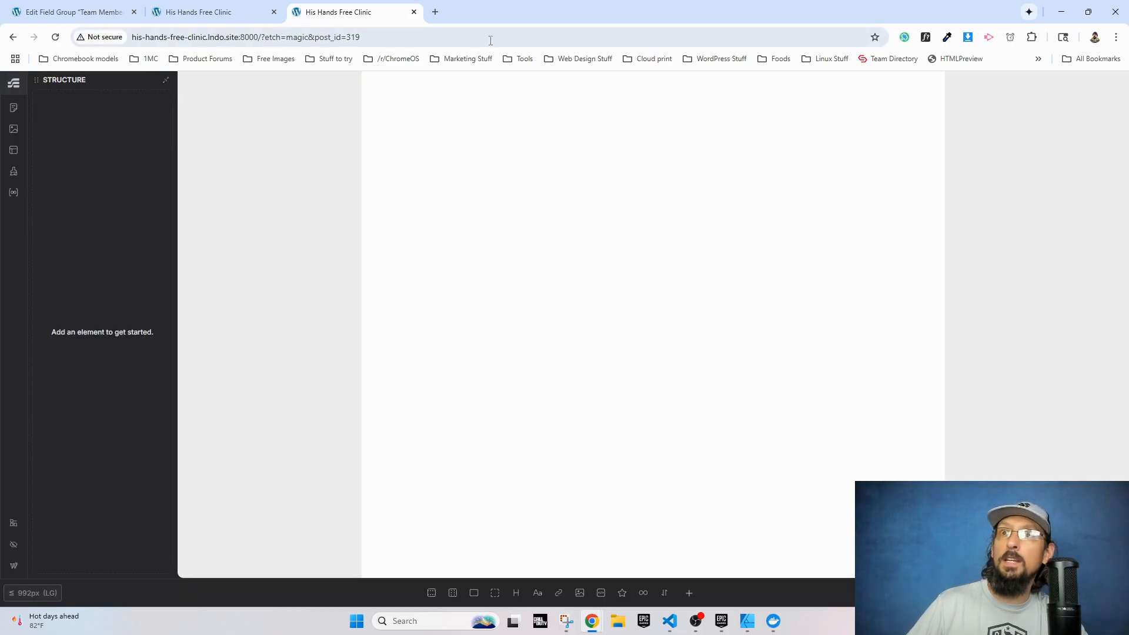
{"action": "scroll", "coordinate": [437, 408], "scroll_direction": "down", "scroll_amount": 7}
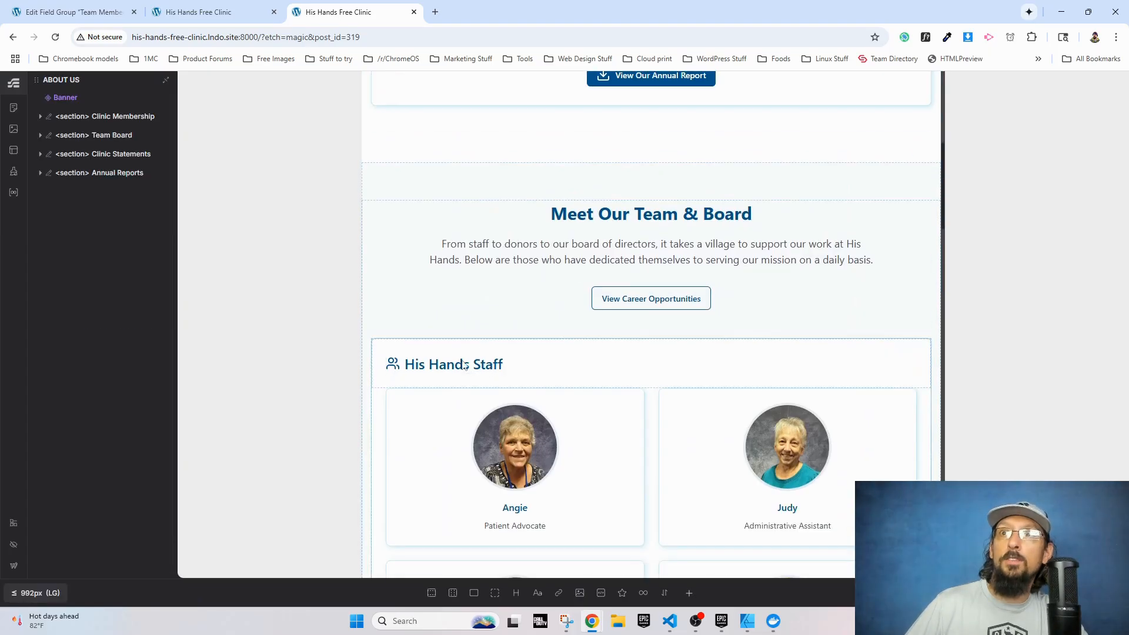
{"action": "left_click", "coordinate": [437, 407]}
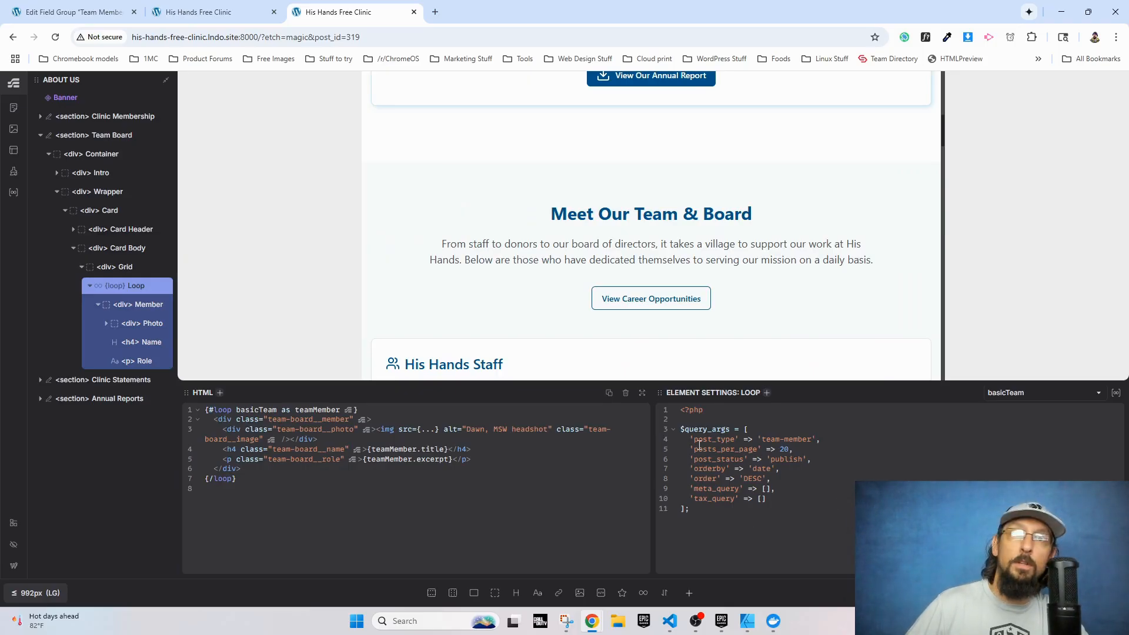
Review the basicTeam query arguments and switch the staff loop to the teamMembers query.
{"action": "left_click_drag", "start_coordinate": [794, 501], "coordinate": [681, 441]}
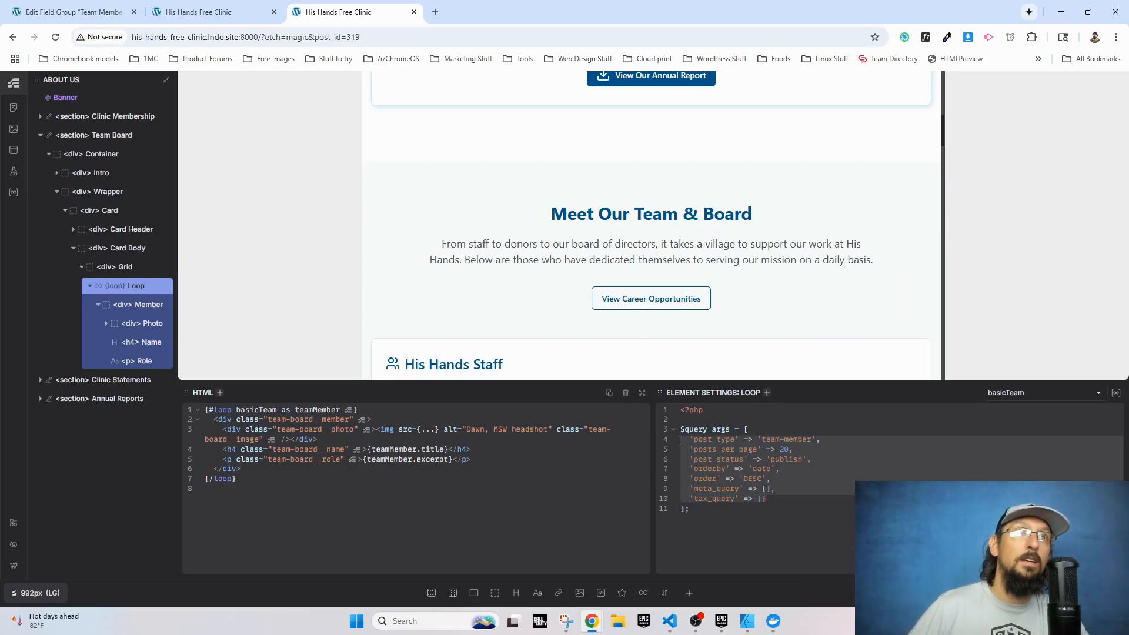
{"action": "left_click_drag", "start_coordinate": [813, 439], "coordinate": [762, 440]}
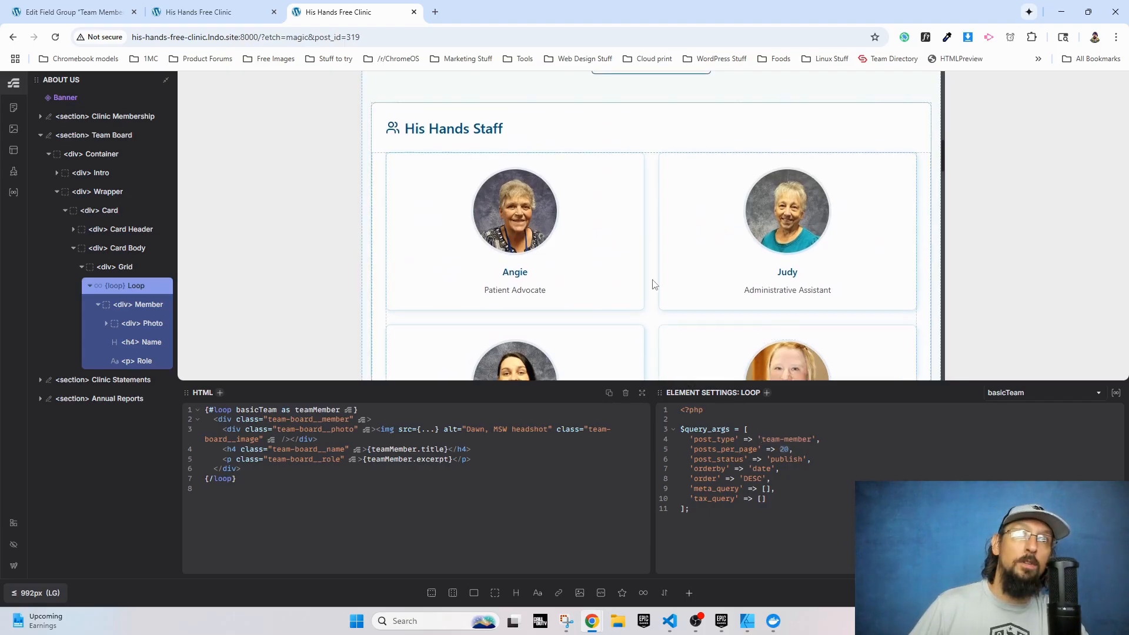
{"action": "scroll", "coordinate": [650, 282], "scroll_direction": "down", "scroll_amount": 2}
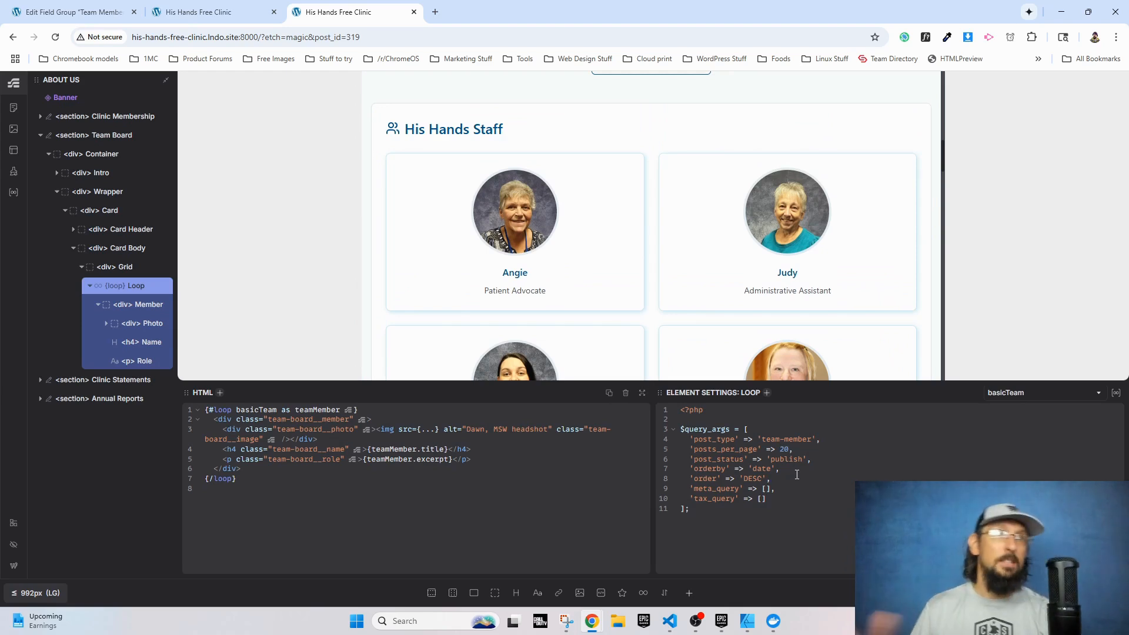
{"action": "left_click_drag", "start_coordinate": [768, 499], "coordinate": [694, 443]}
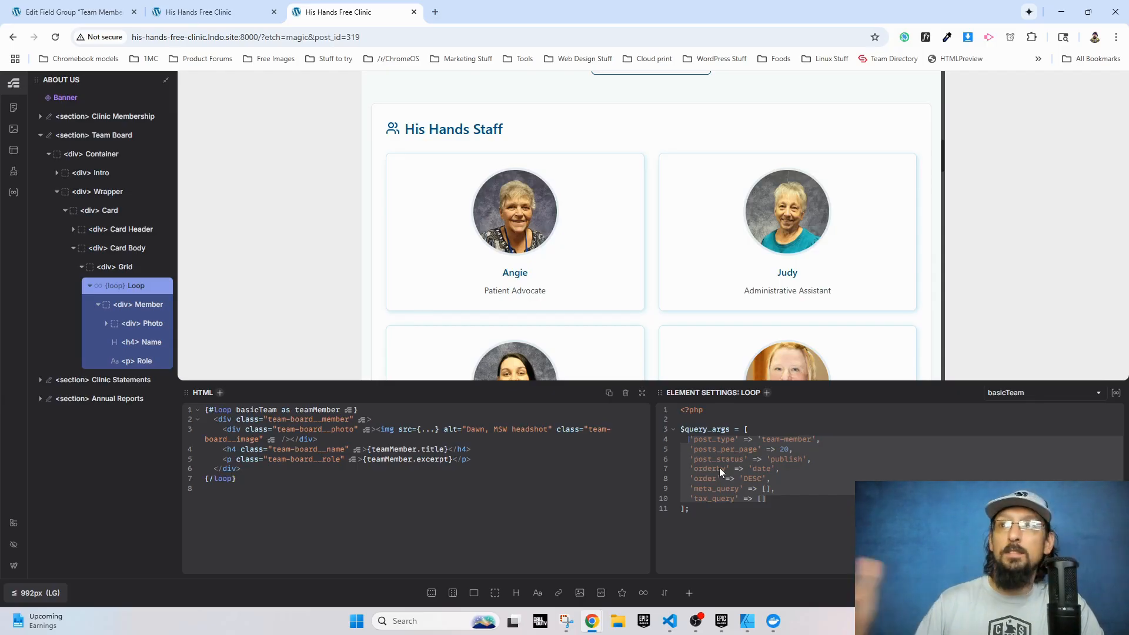
{"action": "left_click", "coordinate": [757, 516]}
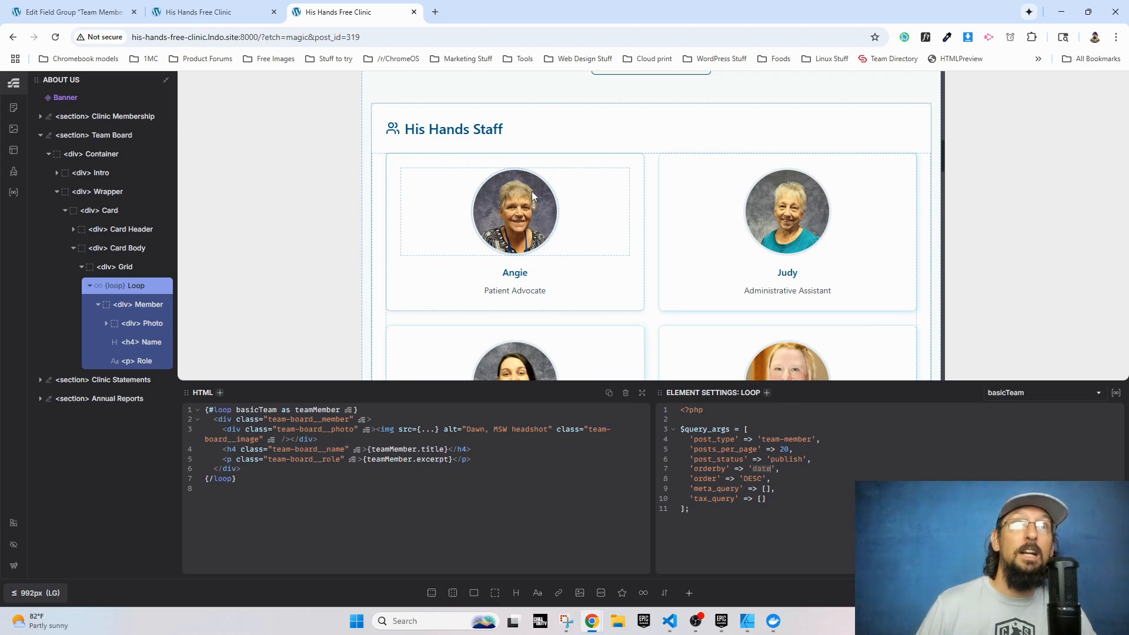
{"action": "left_click", "coordinate": [1021, 397]}
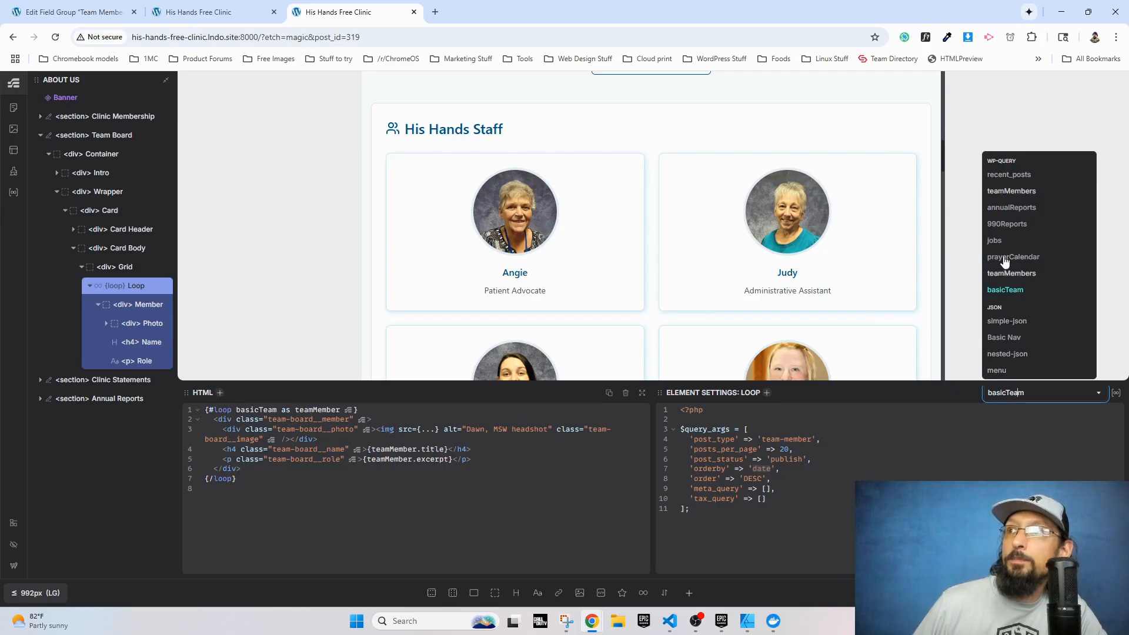
{"action": "left_click", "coordinate": [1011, 191]}
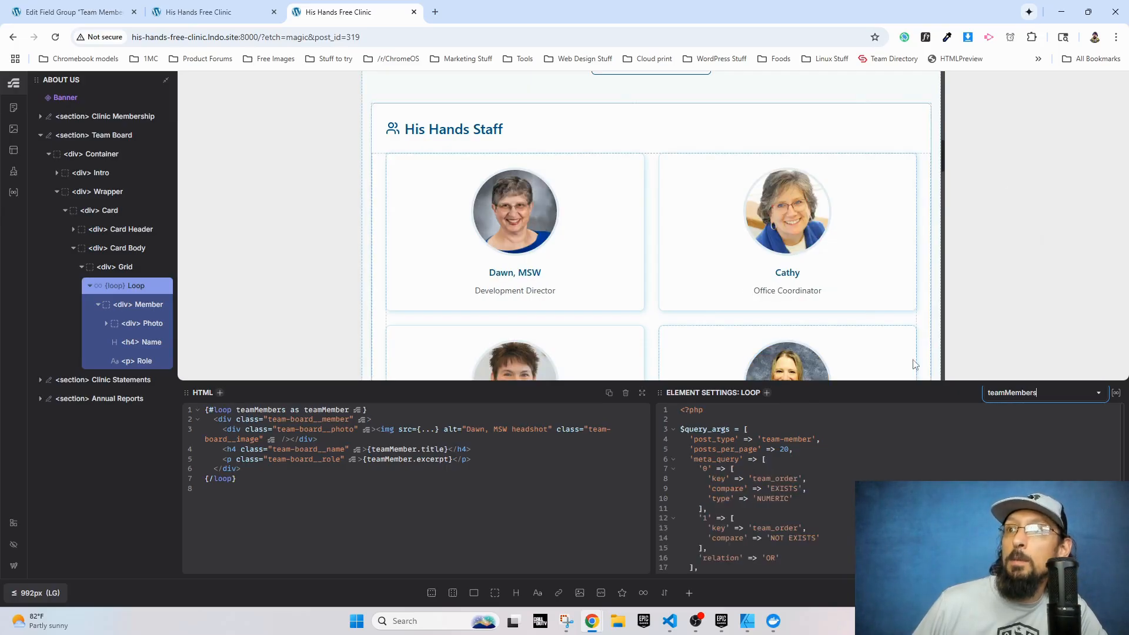
Examine the teamMembers query's team_order meta query and orderby arguments, and compare them with the staff cards in the preview.
{"action": "left_click_drag", "start_coordinate": [850, 382], "coordinate": [849, 313]}
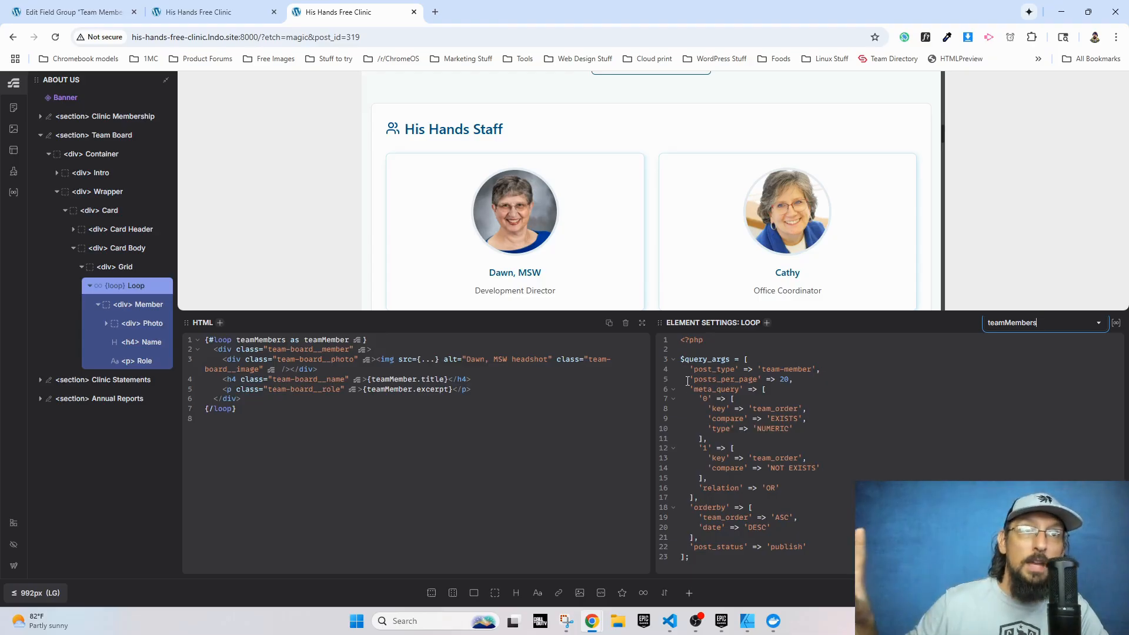
{"action": "left_click_drag", "start_coordinate": [678, 359], "coordinate": [727, 557]}
{"action": "left_click", "coordinate": [724, 557]}
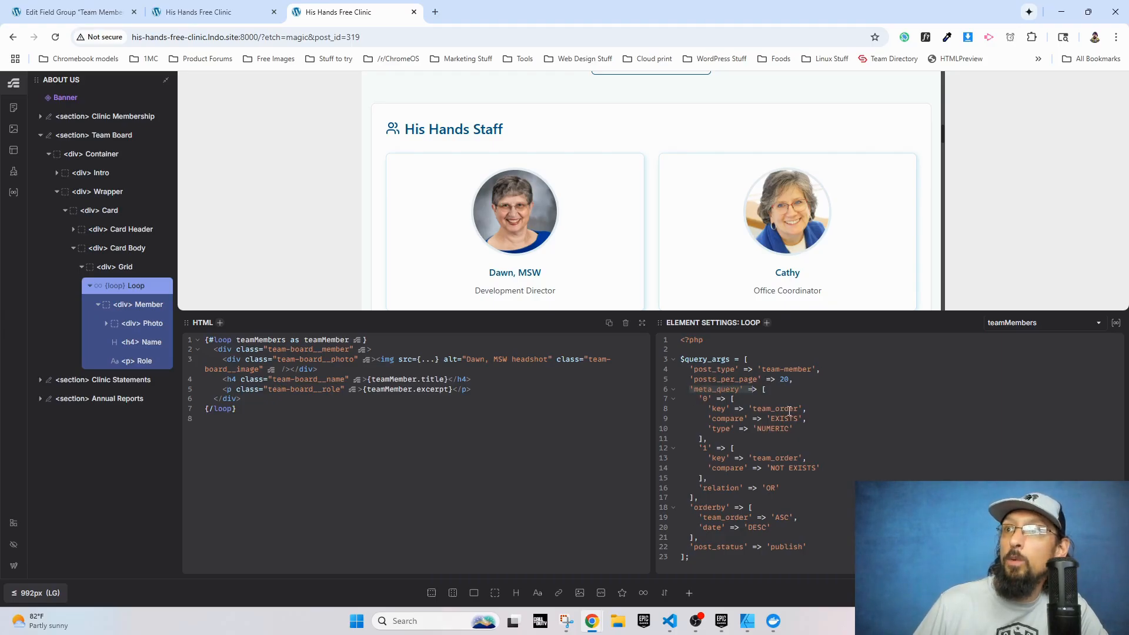
{"action": "left_click_drag", "start_coordinate": [753, 409], "coordinate": [794, 408]}
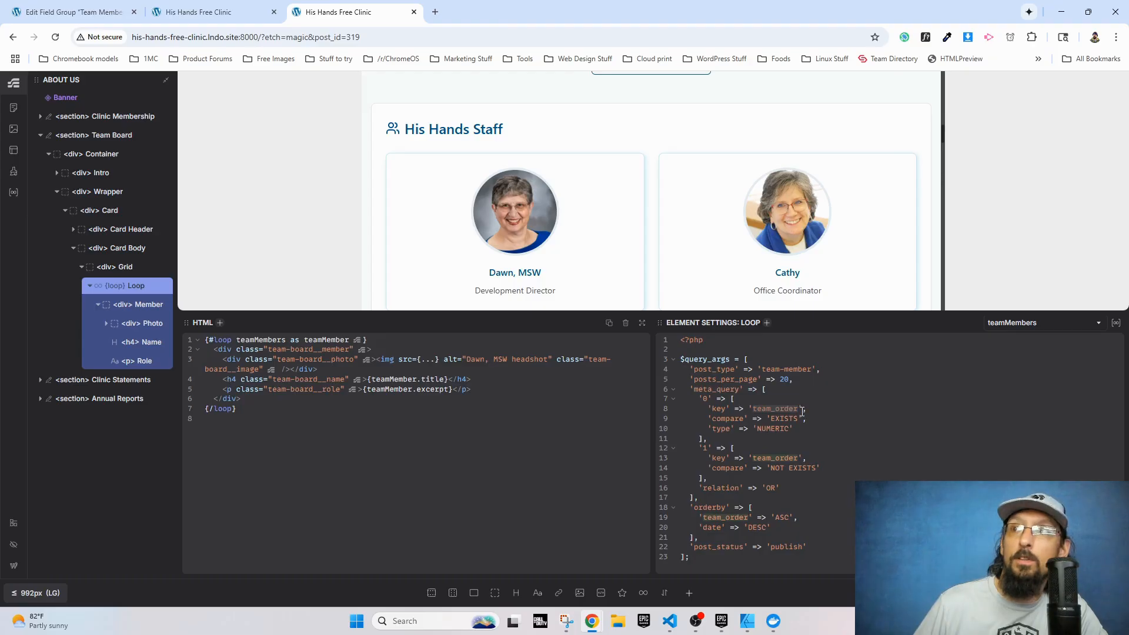
{"action": "left_click", "coordinate": [769, 458]}
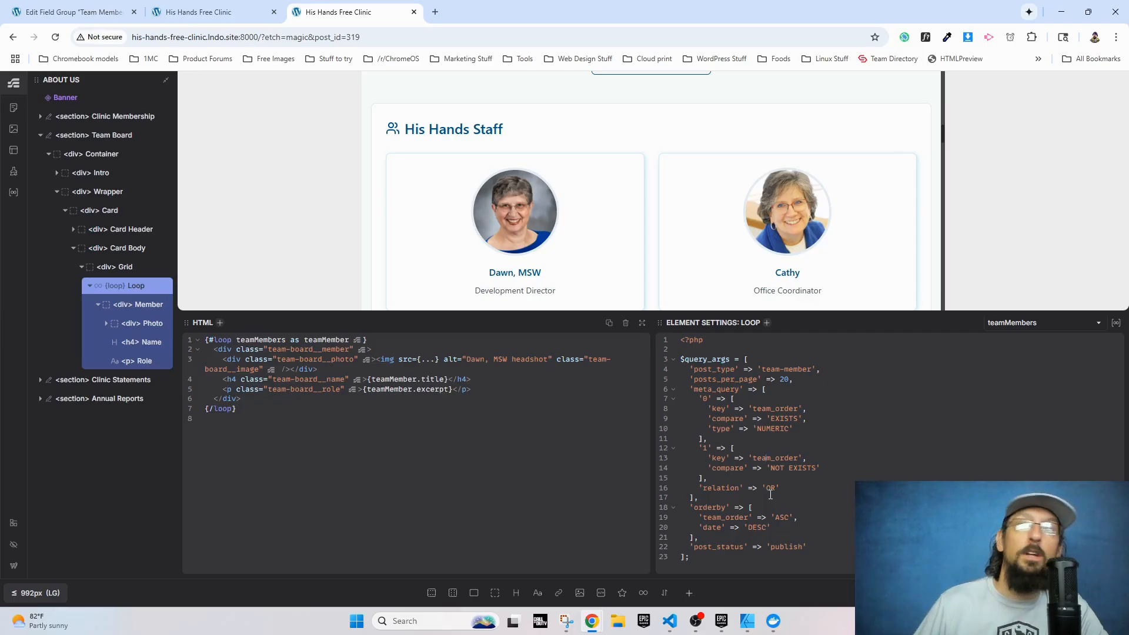
{"action": "left_click_drag", "start_coordinate": [798, 313], "coordinate": [798, 346]}
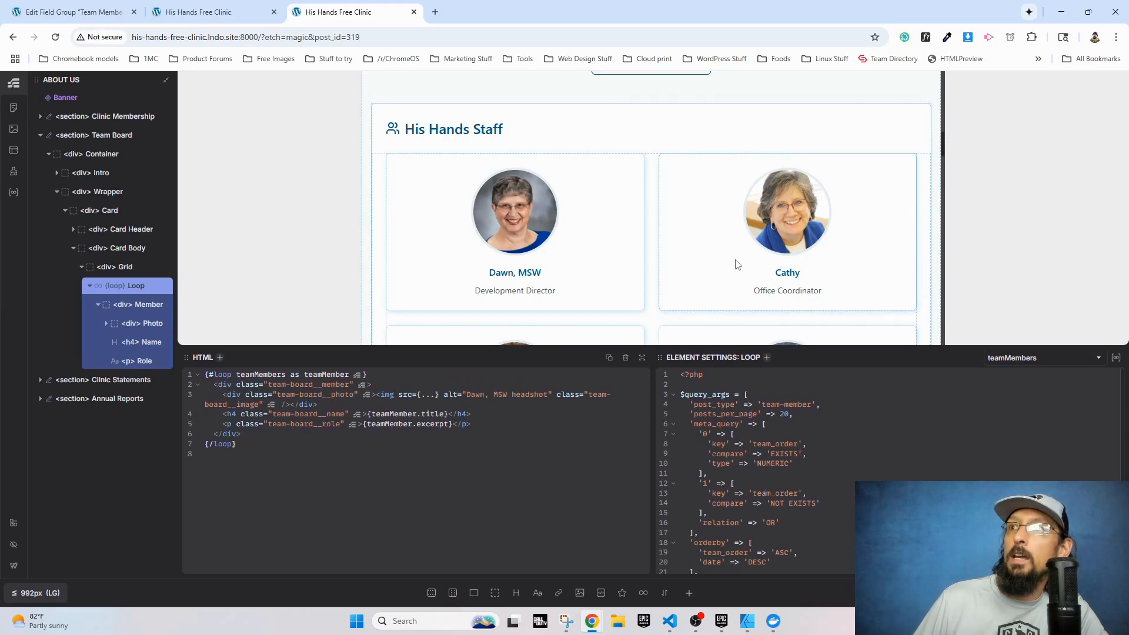
{"action": "scroll", "coordinate": [733, 262], "scroll_direction": "down", "scroll_amount": 1}
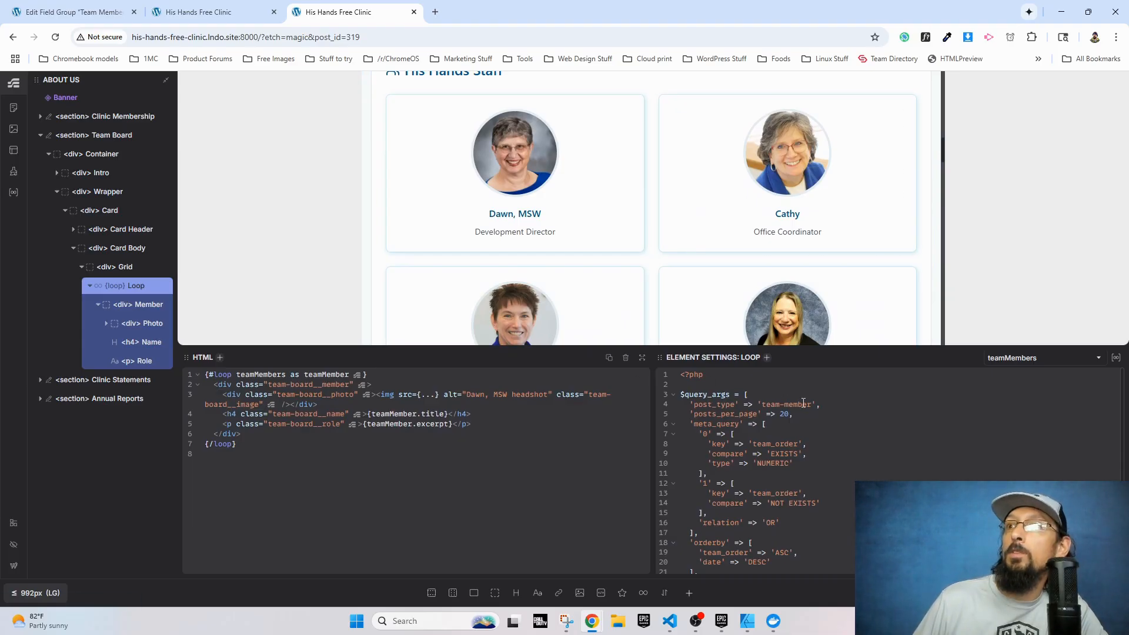
Open the About Us front end in a new tab and check the order of all the staff cards.
{"action": "left_click", "coordinate": [13, 83]}
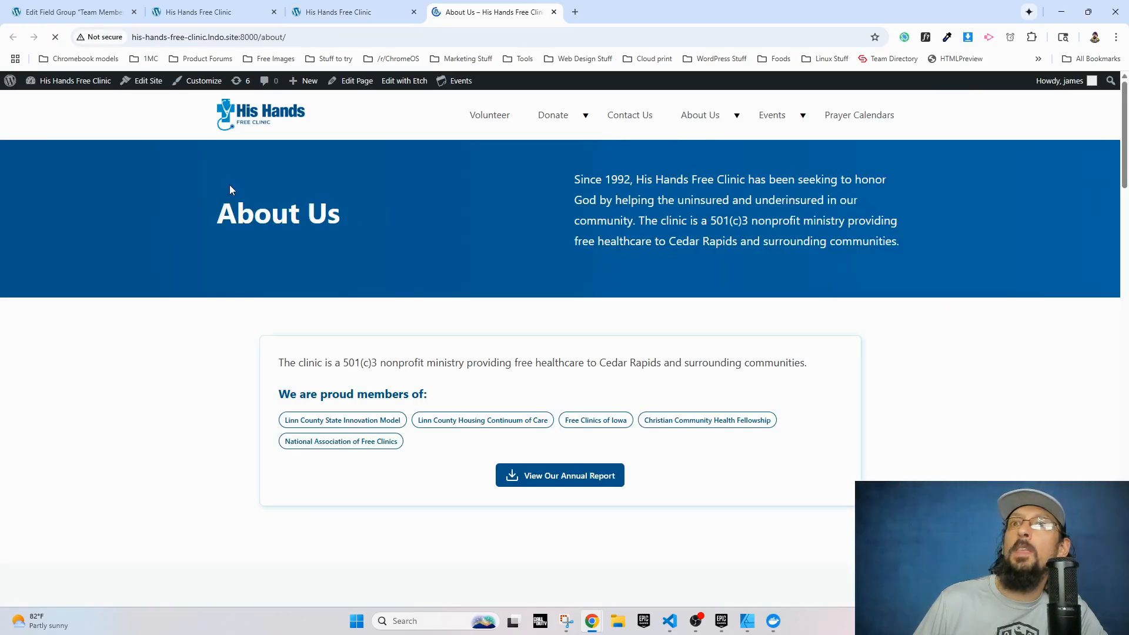
{"action": "scroll", "coordinate": [312, 358], "scroll_direction": "down", "scroll_amount": 9}
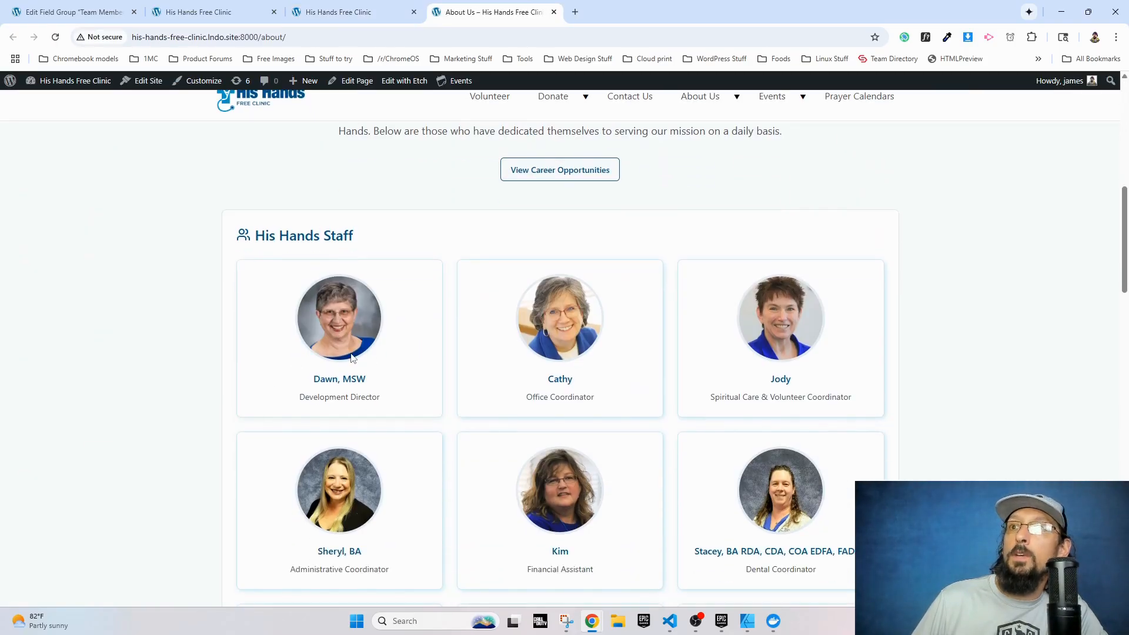
{"action": "scroll", "coordinate": [686, 391], "scroll_direction": "down", "scroll_amount": 5}
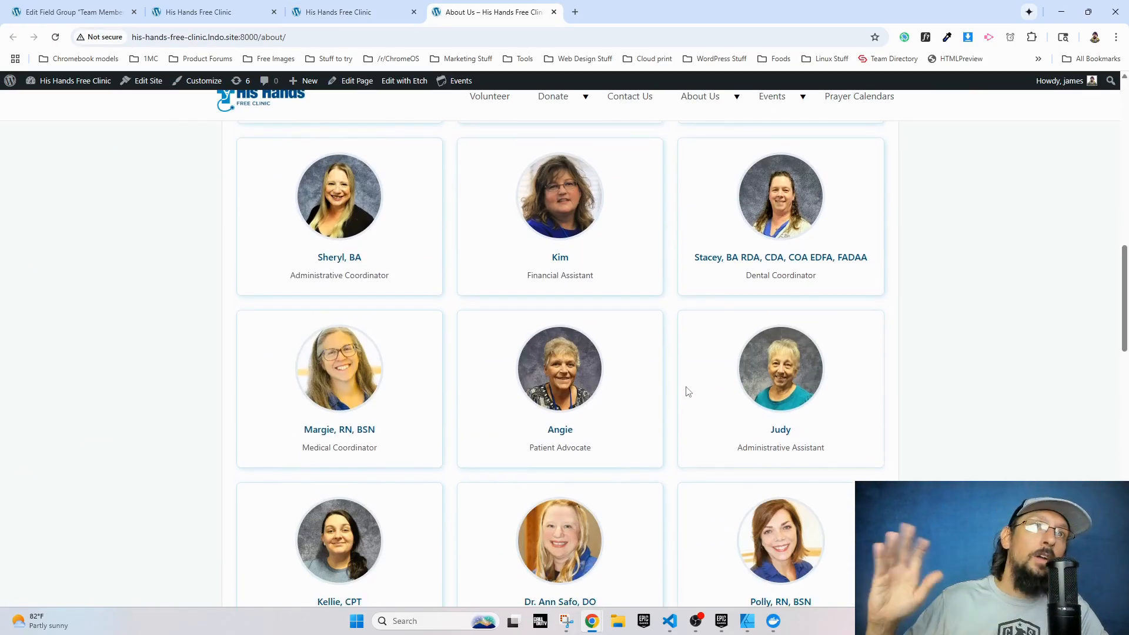
{"action": "scroll", "coordinate": [646, 396], "scroll_direction": "up", "scroll_amount": 4}
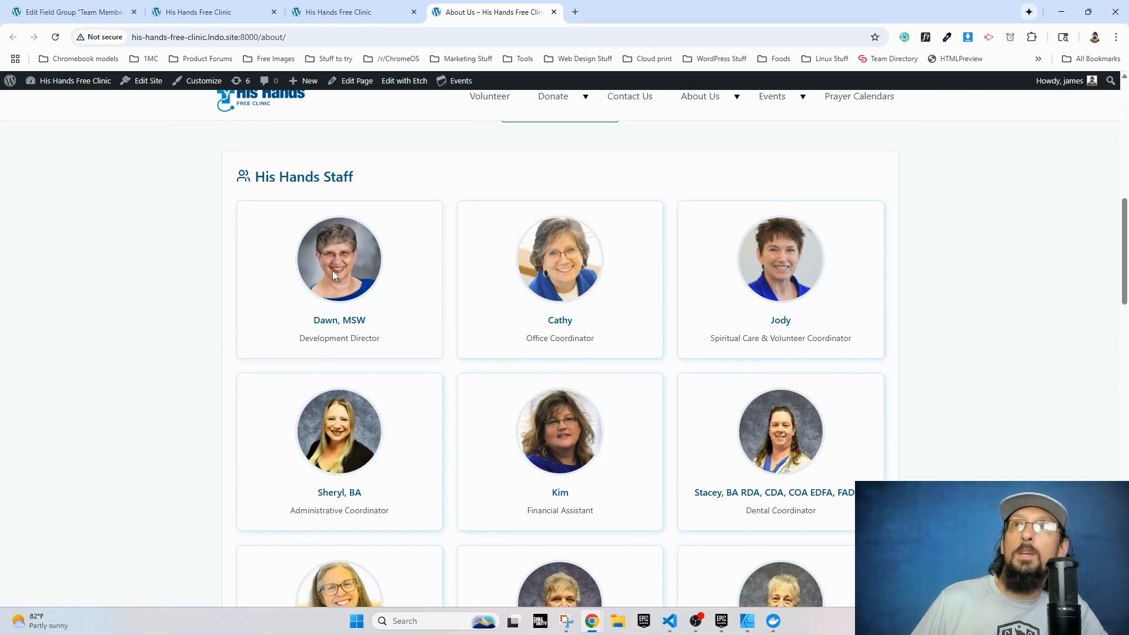
Return to the About Us page in Etch and add a text element below the Role in the loop's Member card.
{"action": "left_click", "coordinate": [337, 12]}
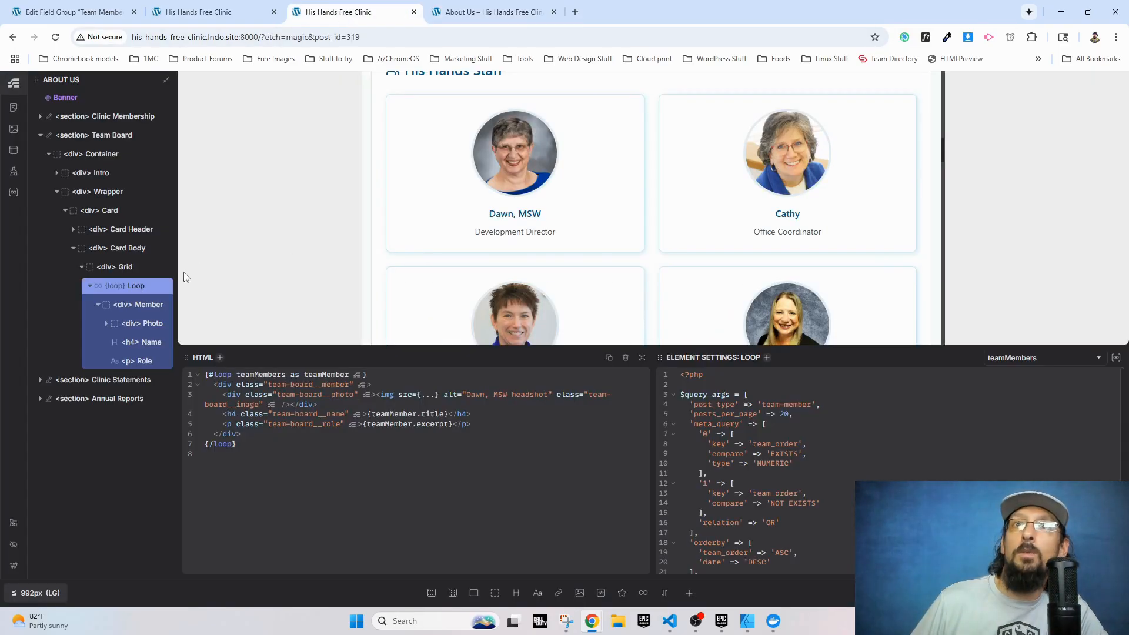
{"action": "scroll", "coordinate": [461, 277], "scroll_direction": "down", "scroll_amount": 4}
{"action": "scroll", "coordinate": [461, 277], "scroll_direction": "up", "scroll_amount": 3}
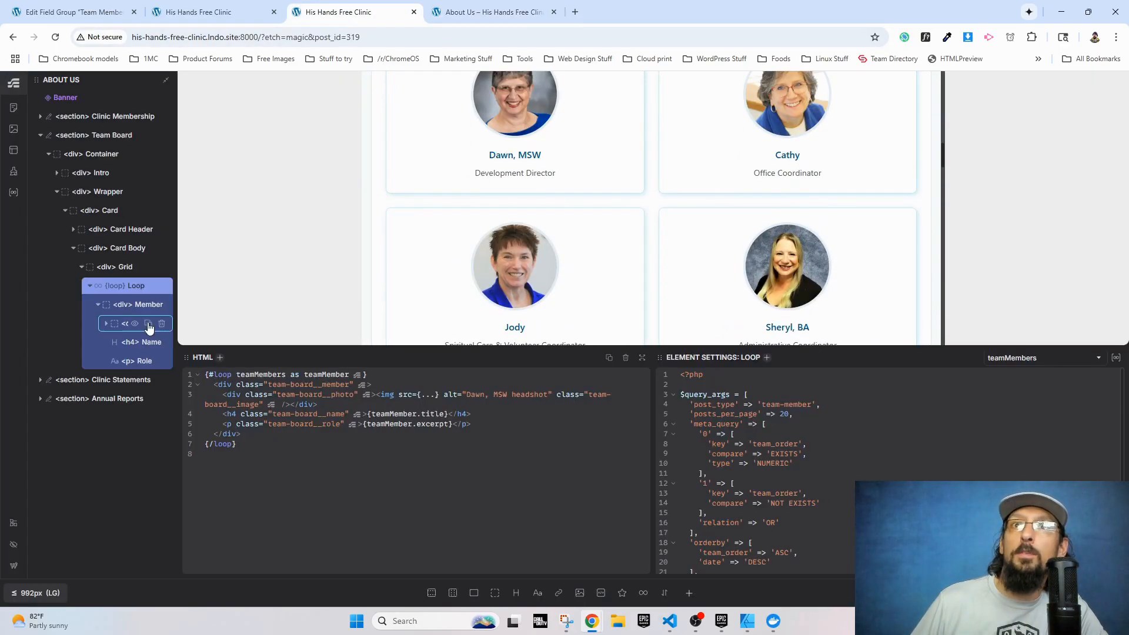
{"action": "left_click", "coordinate": [125, 364]}
{"action": "left_click", "coordinate": [537, 592]}
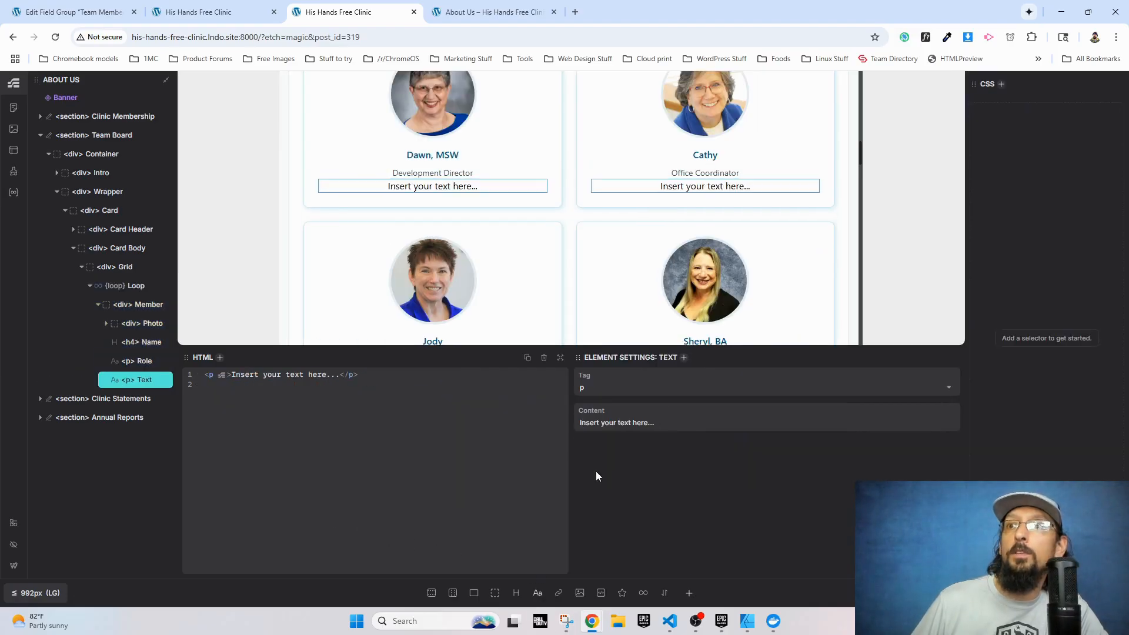
Set the new text element's content to {teamMember.acf.team_order}.
{"action": "triple_click", "coordinate": [628, 423]}
{"action": "type", "text": "{"}
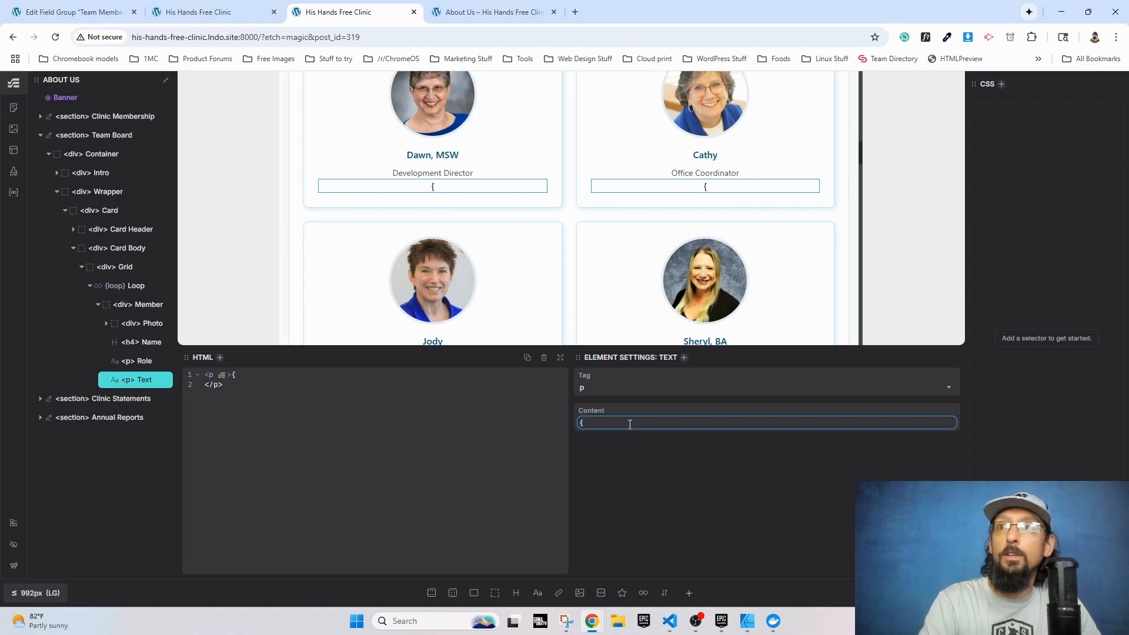
{"action": "type", "text": "teamMember."}
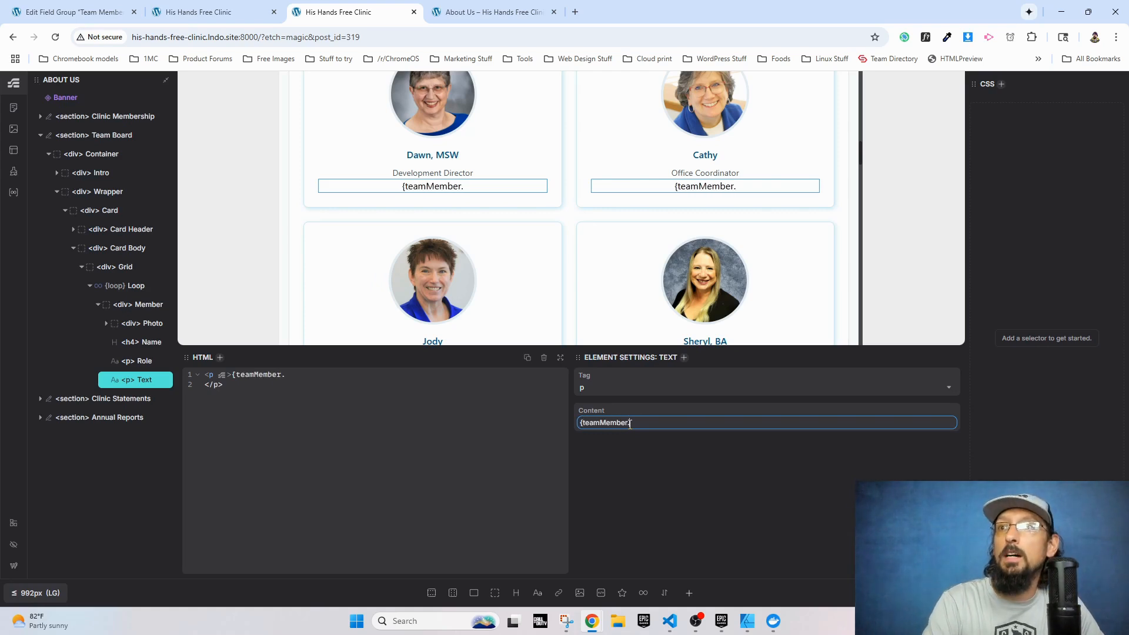
{"action": "type", "text": "acf."}
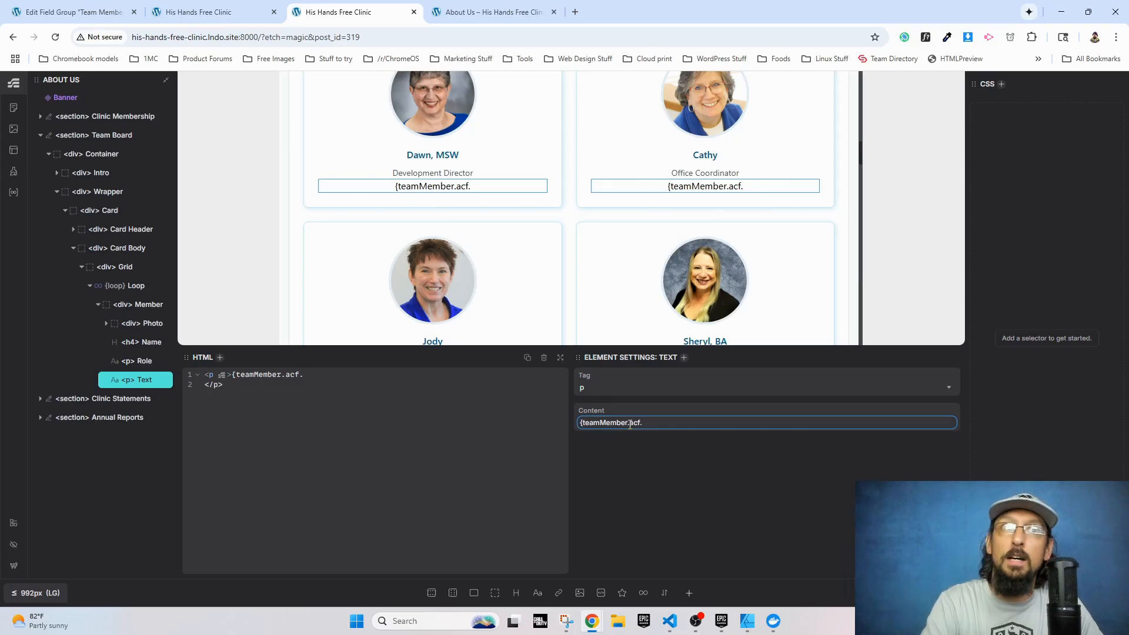
{"action": "type", "text": "team_o"}
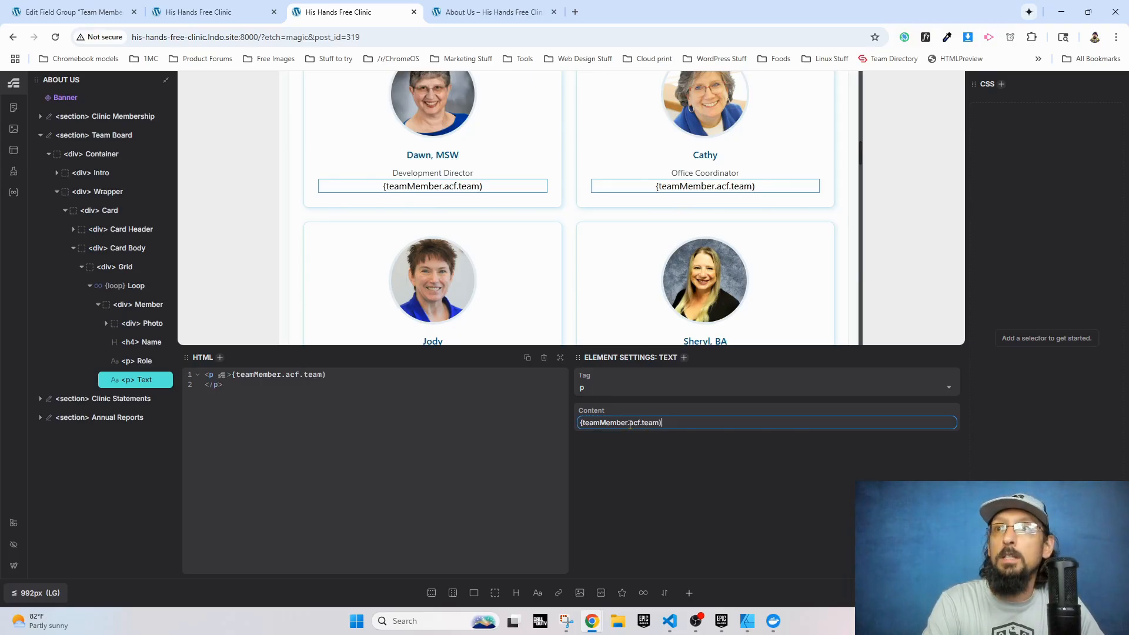
{"action": "type", "text": "rder"}
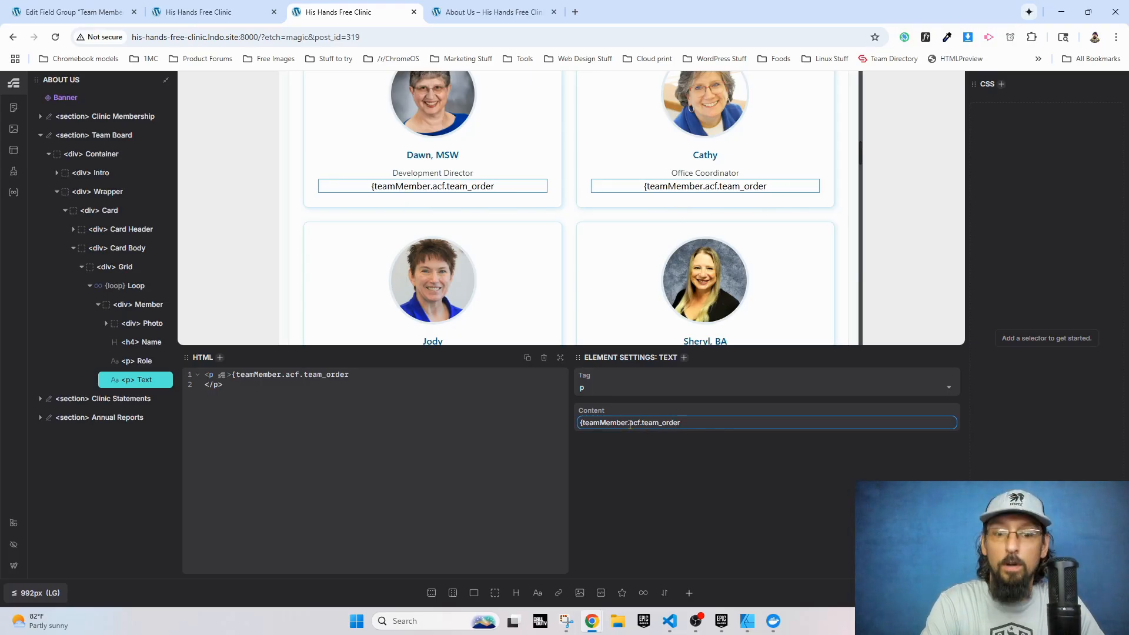
{"action": "type", "text": "}"}
{"action": "key", "text": "Return"}
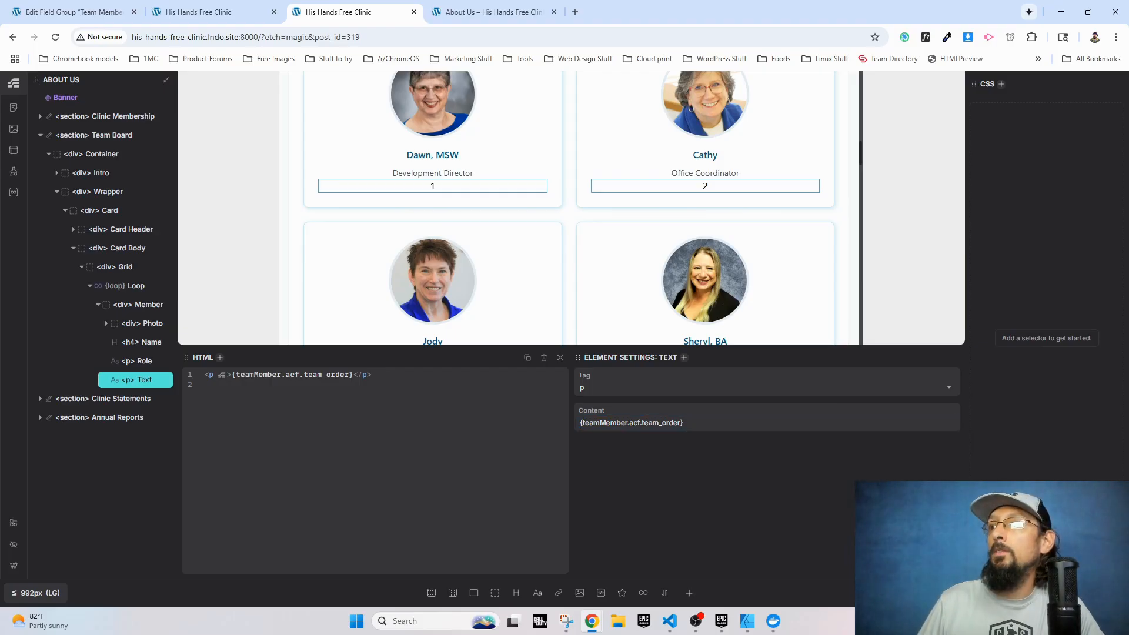
Reload the About Us front end and check the order number on every staff card.
{"action": "left_click", "coordinate": [495, 12]}
{"action": "left_click", "coordinate": [55, 37]}
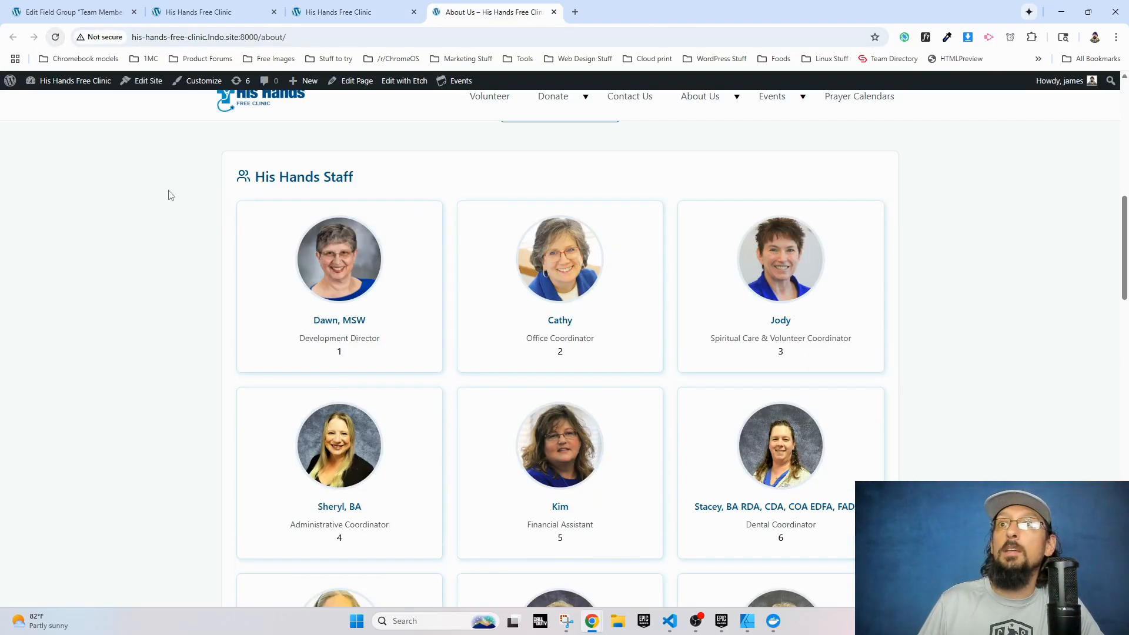
{"action": "scroll", "coordinate": [347, 356], "scroll_direction": "down", "scroll_amount": 2}
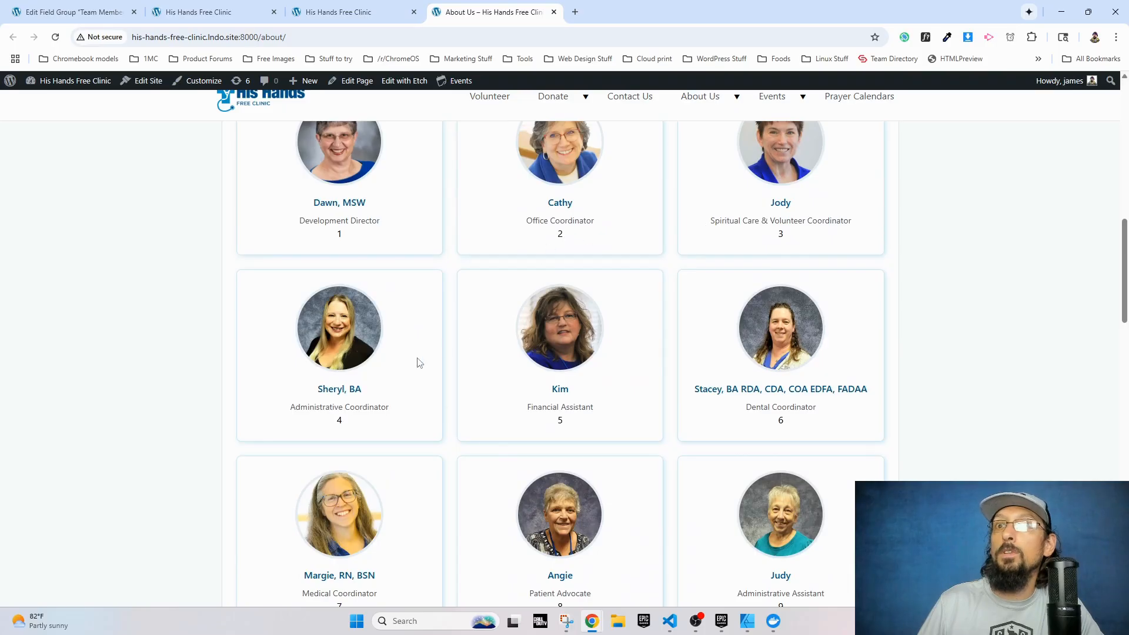
{"action": "scroll", "coordinate": [396, 433], "scroll_direction": "down", "scroll_amount": 3}
{"action": "scroll", "coordinate": [447, 456], "scroll_direction": "down", "scroll_amount": 3}
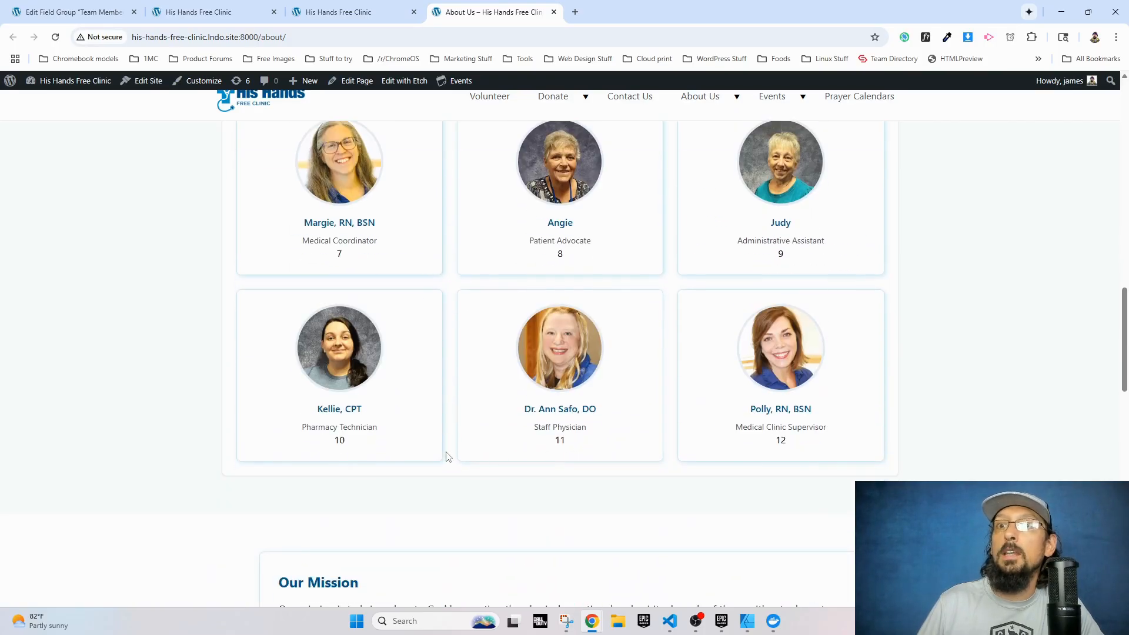
{"action": "scroll", "coordinate": [785, 450], "scroll_direction": "up", "scroll_amount": 10}
{"action": "scroll", "coordinate": [751, 432], "scroll_direction": "down", "scroll_amount": 4}
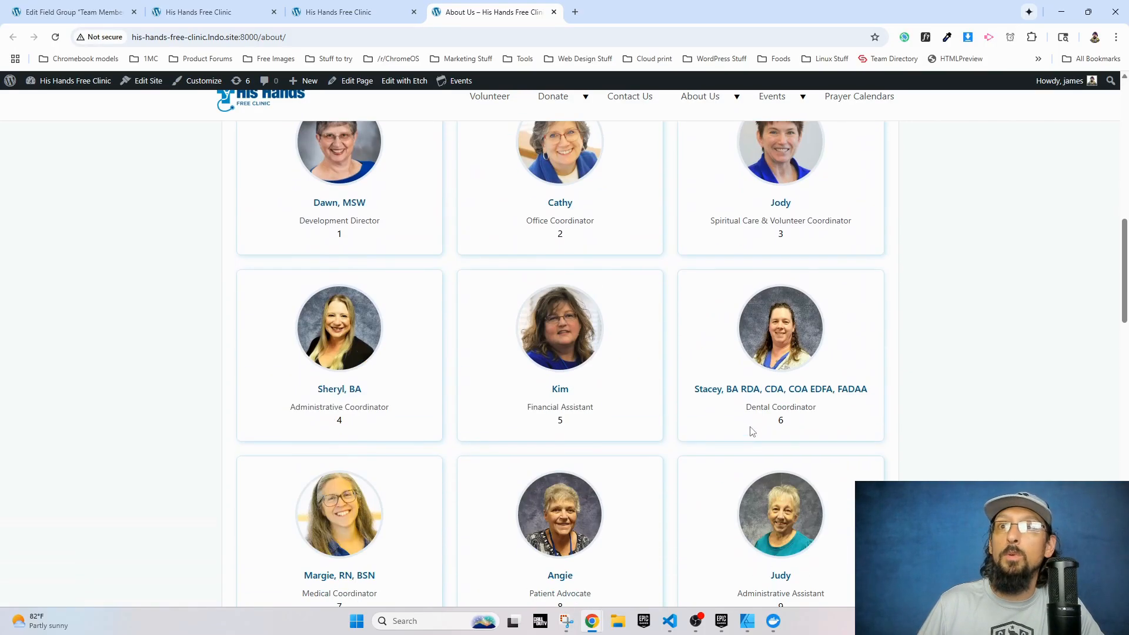
{"action": "scroll", "coordinate": [751, 433], "scroll_direction": "up", "scroll_amount": 3}
Open the Patient Advocate's entry in Team Members, set its Team Order to 12, and save it.
{"action": "left_click", "coordinate": [235, 13]}
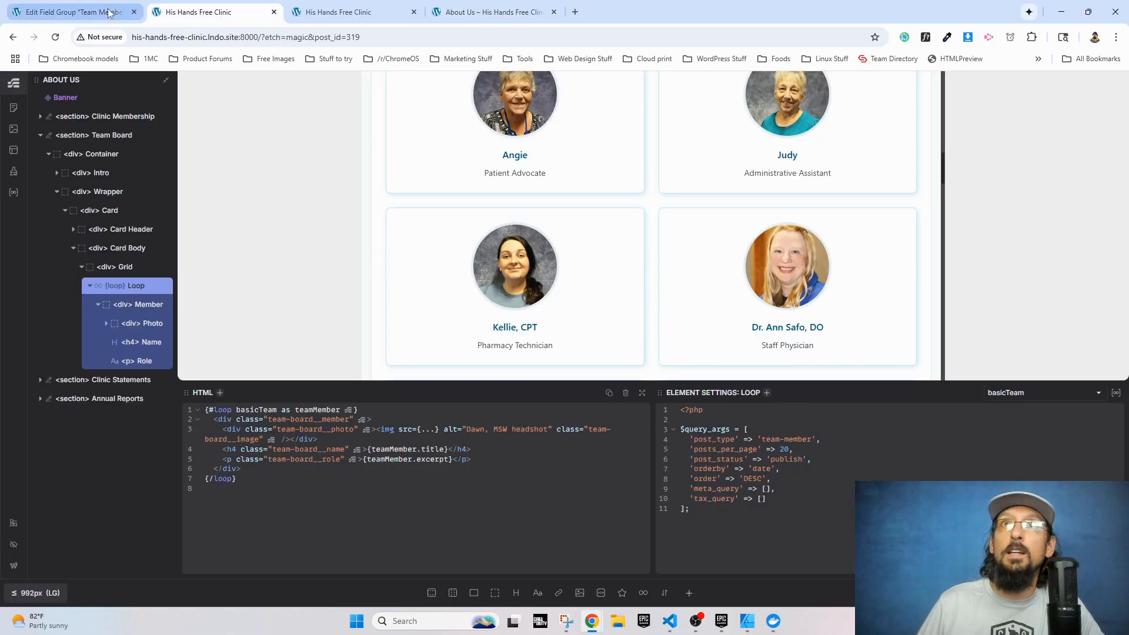
{"action": "left_click", "coordinate": [88, 12]}
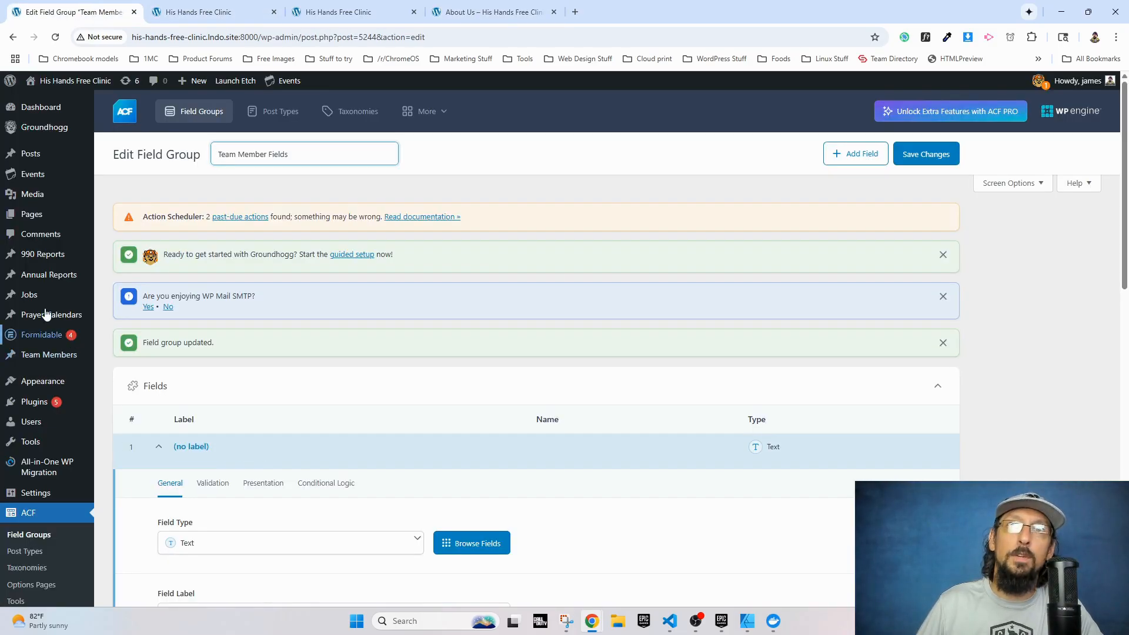
{"action": "left_click", "coordinate": [53, 355]}
{"action": "left_click", "coordinate": [144, 327]}
{"action": "left_click", "coordinate": [27, 572]}
{"action": "key", "text": "BackSpace"}
{"action": "type", "text": "12"}
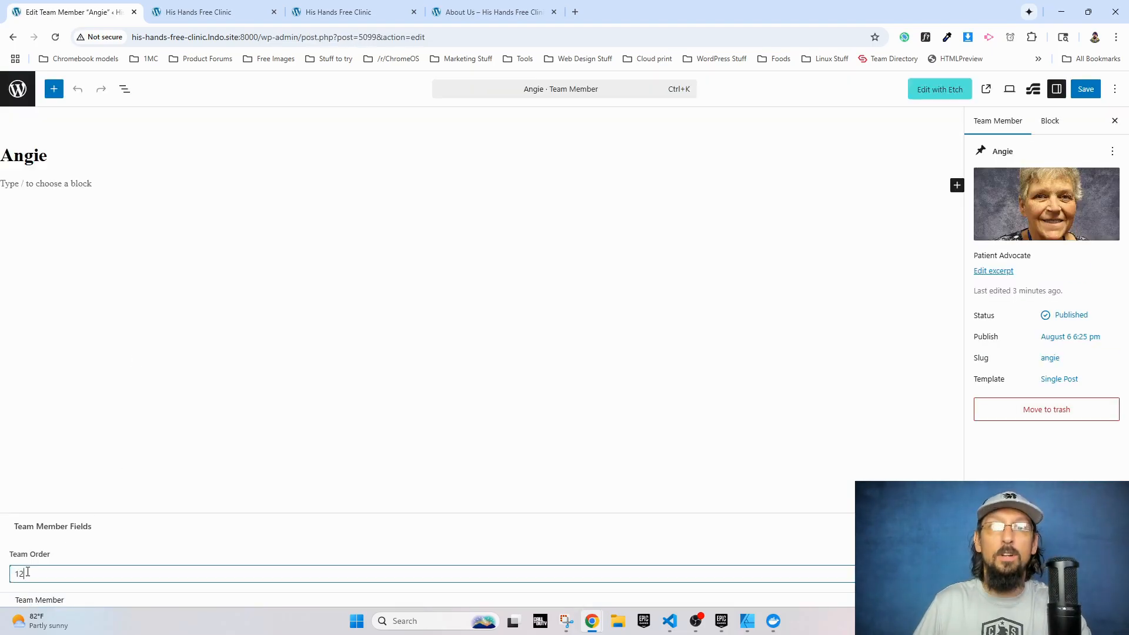
{"action": "left_click", "coordinate": [1093, 88]}
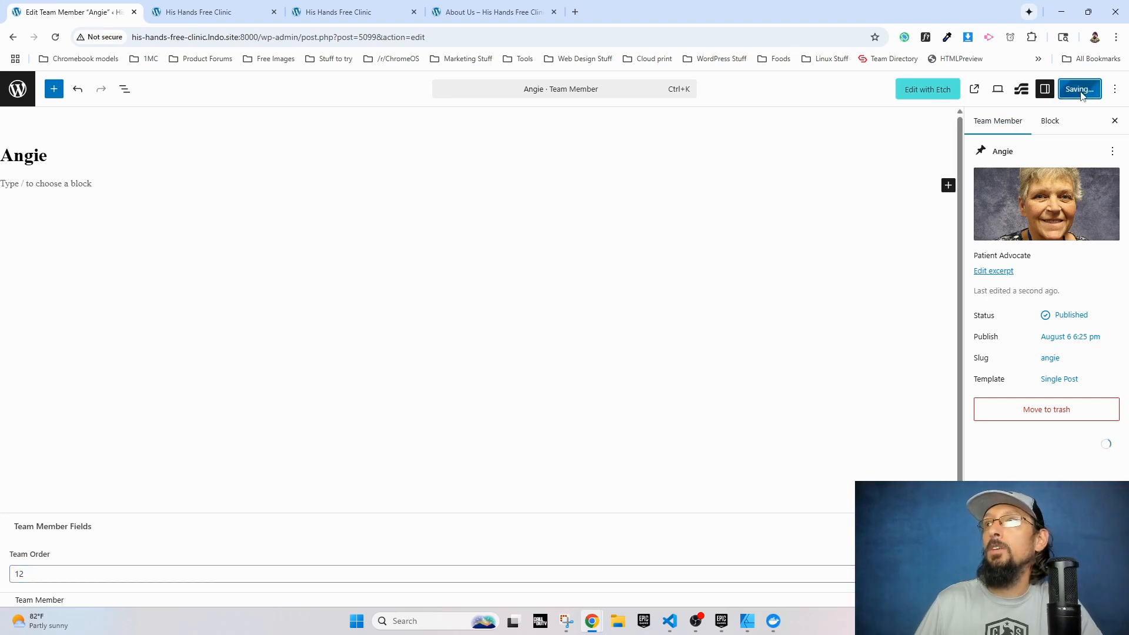
Reload the About Us front end and compare the positions of the Patient Advocate and Medical Clinic Supervisor cards.
{"action": "left_click", "coordinate": [494, 12]}
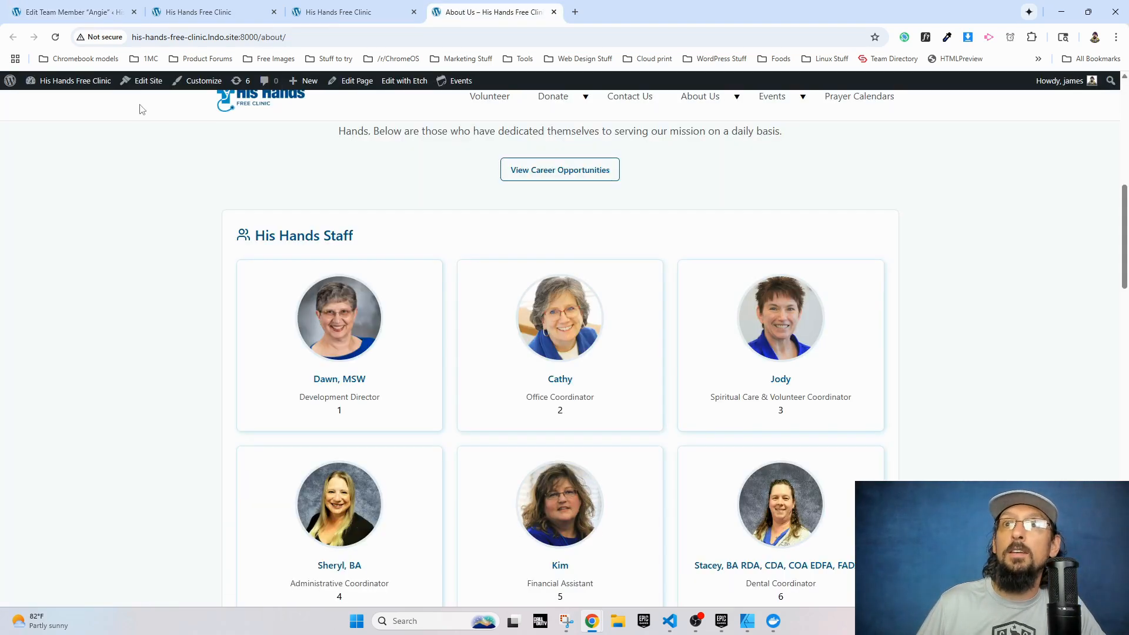
{"action": "left_click", "coordinate": [55, 37]}
{"action": "scroll", "coordinate": [538, 340], "scroll_direction": "down", "scroll_amount": 8}
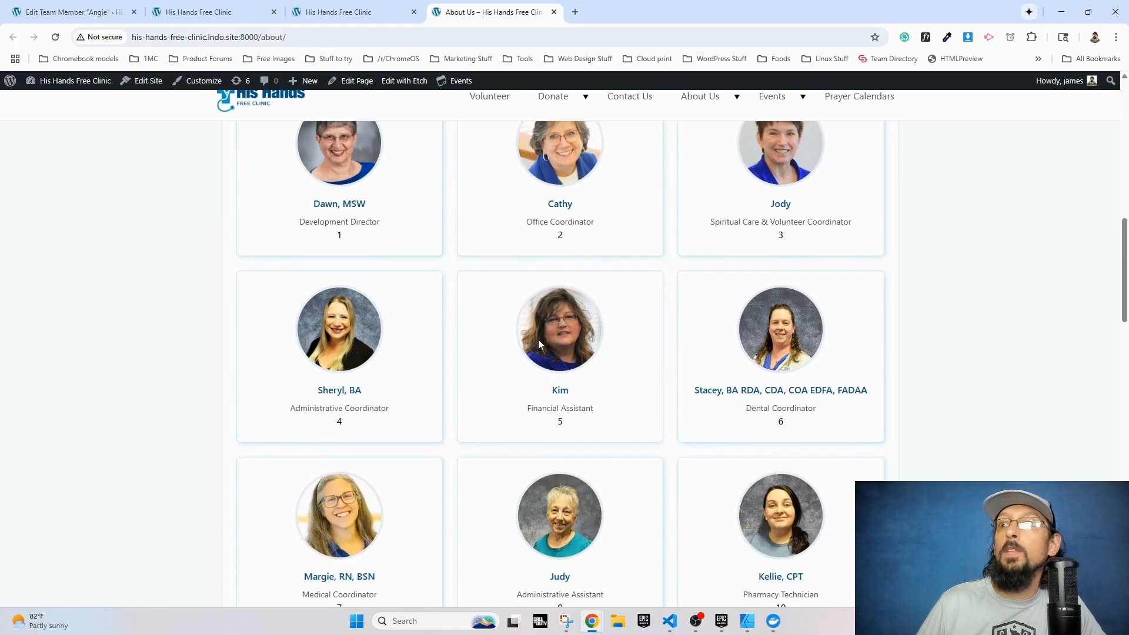
{"action": "double_click", "coordinate": [549, 411]}
{"action": "triple_click", "coordinate": [765, 411]}
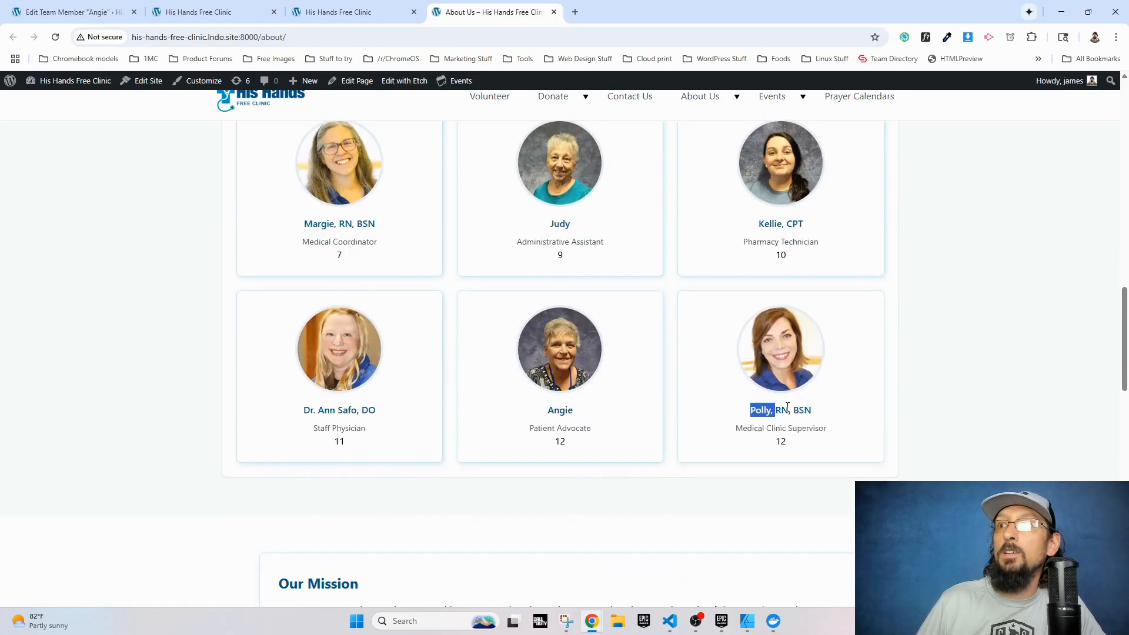
{"action": "scroll", "coordinate": [737, 353], "scroll_direction": "up", "scroll_amount": 3}
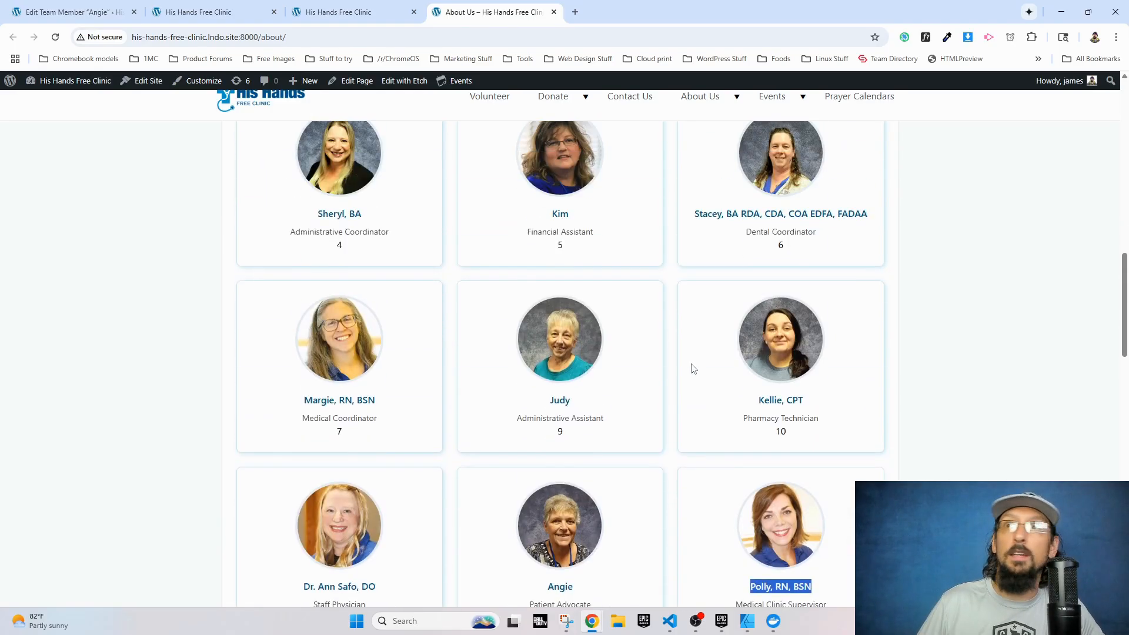
{"action": "scroll", "coordinate": [690, 368], "scroll_direction": "down", "scroll_amount": 5}
{"action": "left_click", "coordinate": [758, 306]}
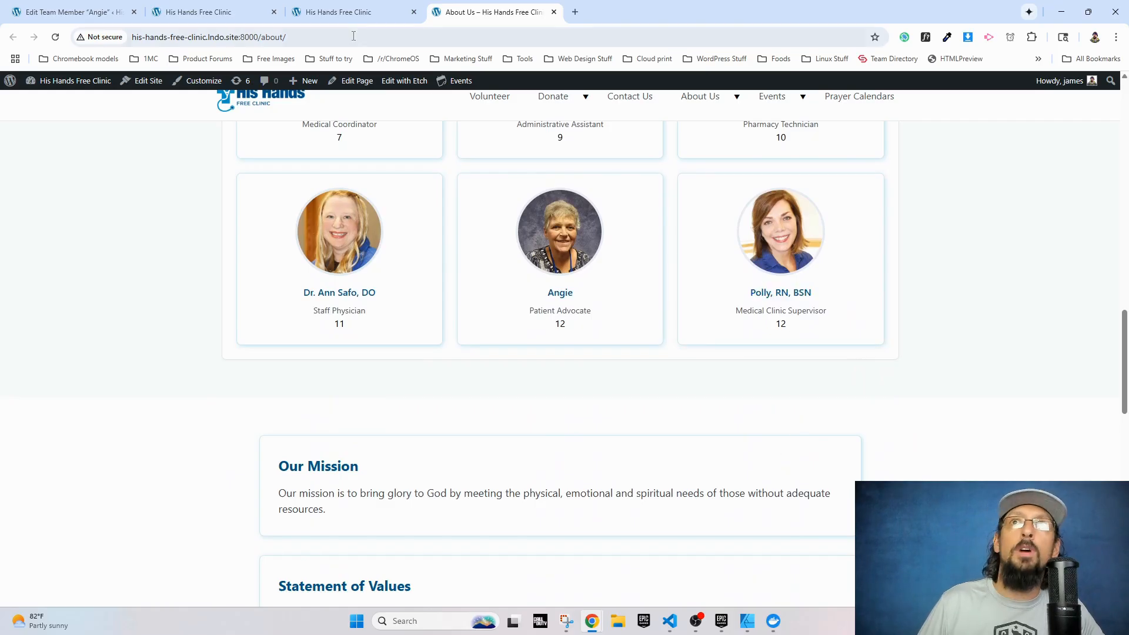
Open the Medical Clinic Supervisor's entry in Team Members, set its Team Order to 1, and save it.
{"action": "left_click", "coordinate": [338, 12]}
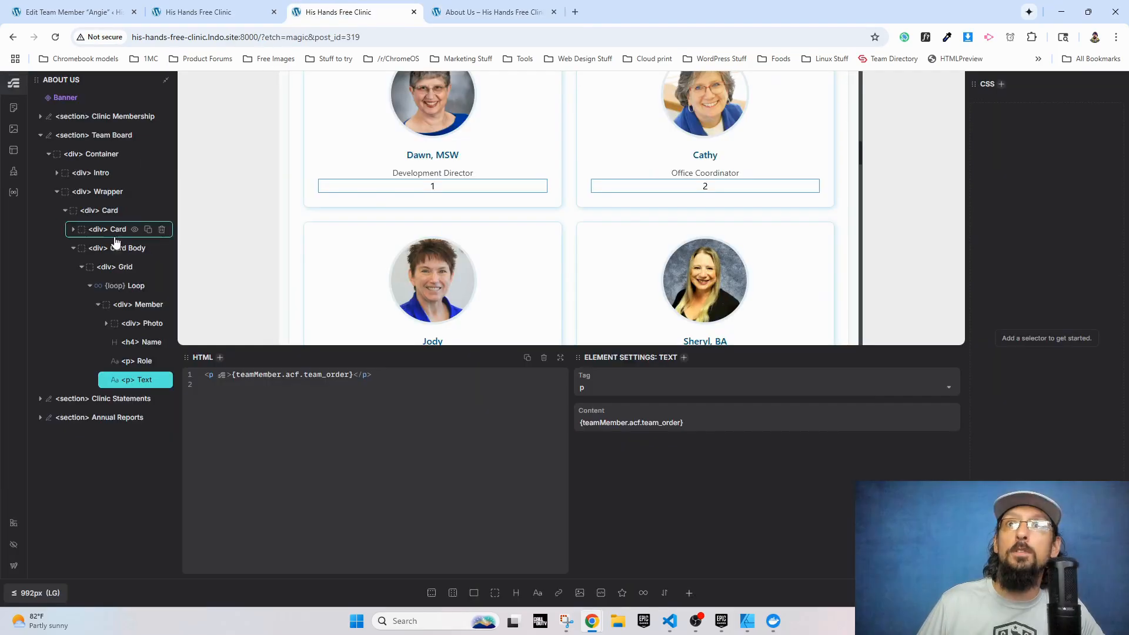
{"action": "left_click", "coordinate": [71, 12]}
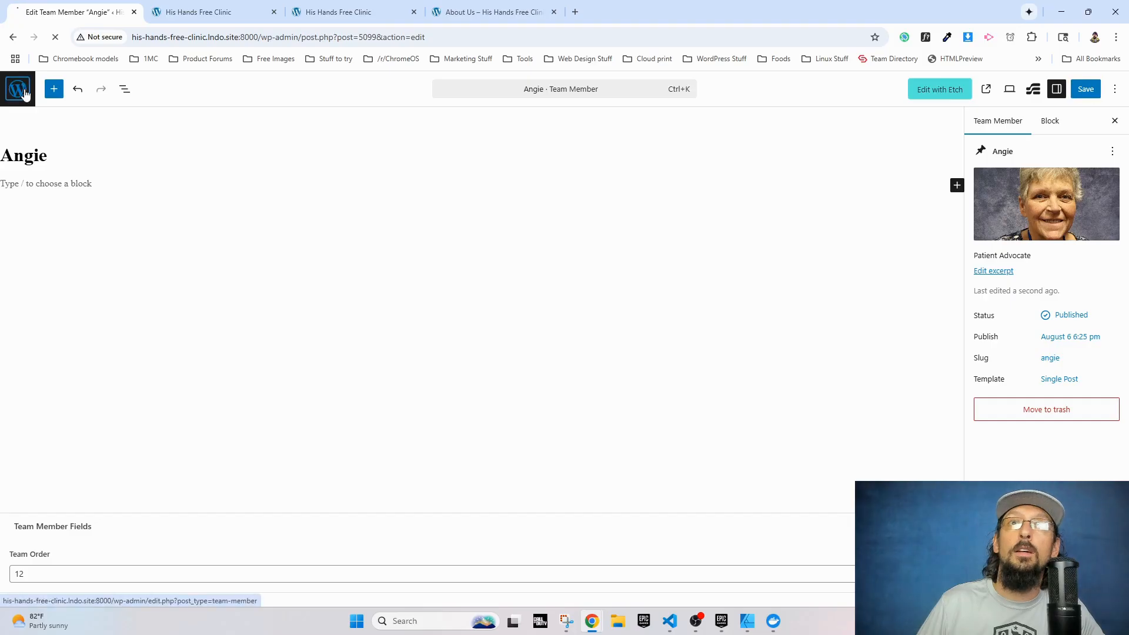
{"action": "left_click", "coordinate": [25, 94]}
{"action": "scroll", "coordinate": [156, 412], "scroll_direction": "down", "scroll_amount": 4}
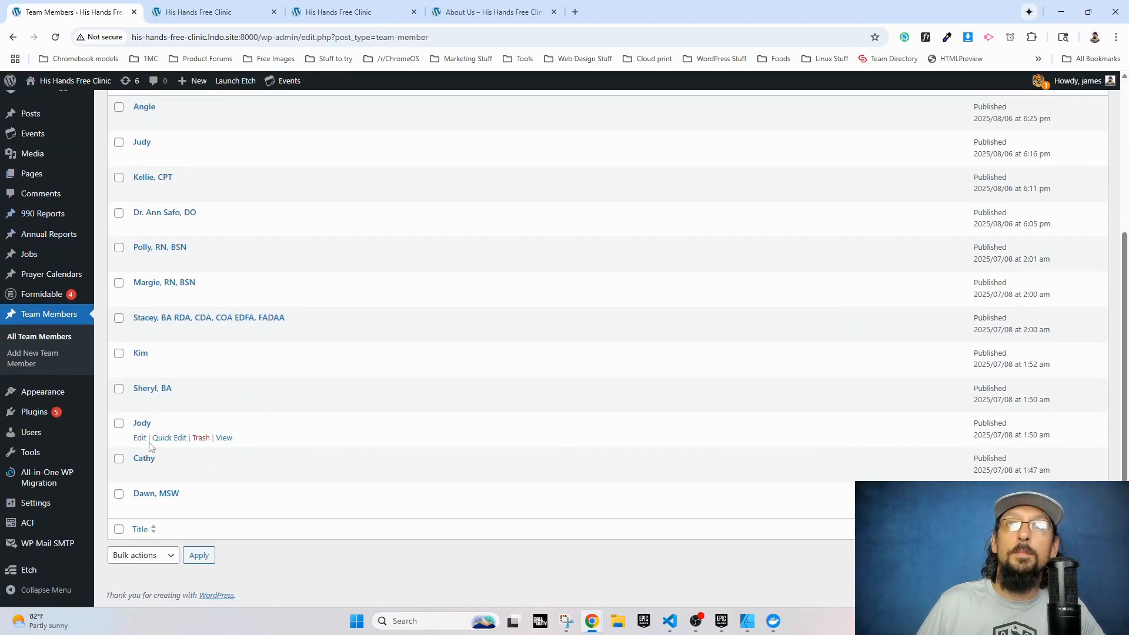
{"action": "left_click", "coordinate": [157, 250]}
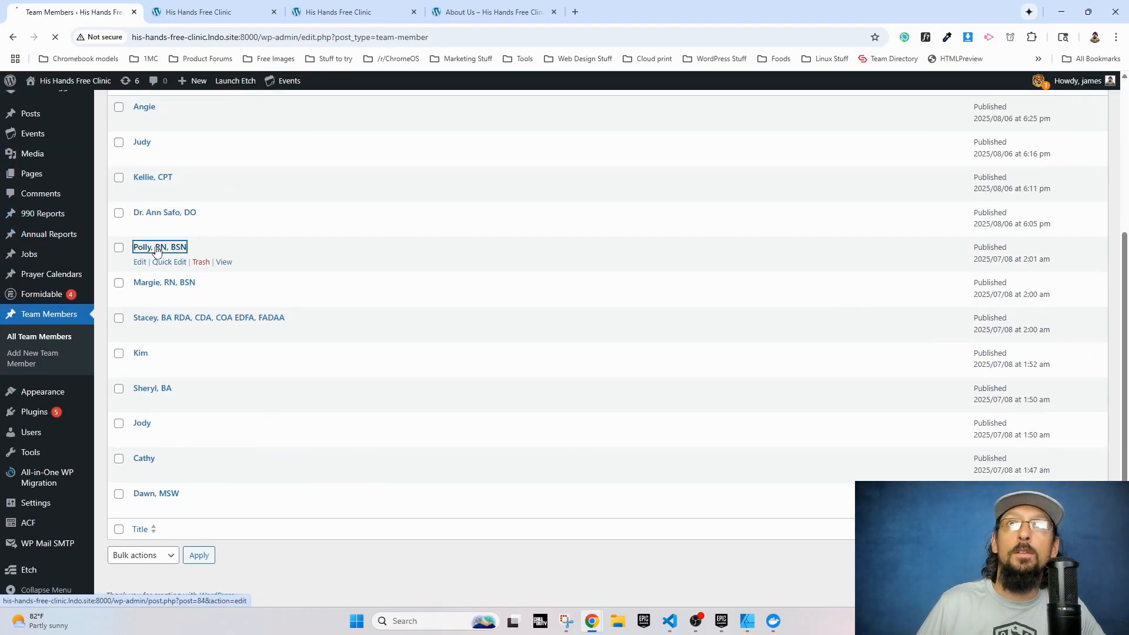
{"action": "double_click", "coordinate": [147, 574]}
{"action": "type", "text": "1"}
{"action": "left_click", "coordinate": [1086, 89]}
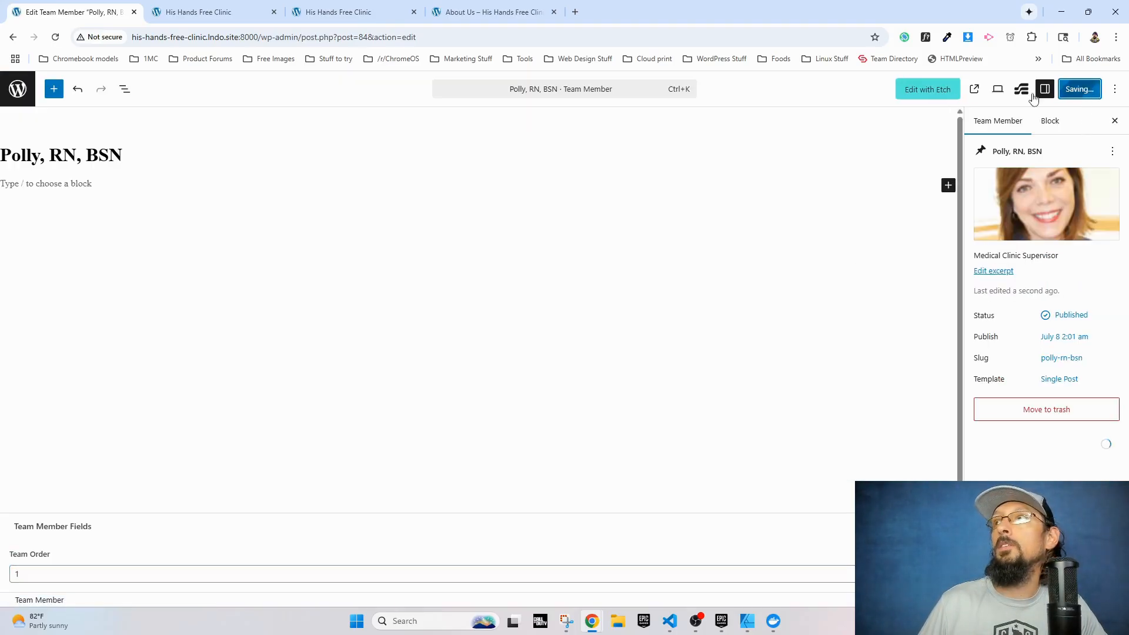
Reload the About Us front end and compare the order numbers on the first two staff cards.
{"action": "left_click", "coordinate": [489, 12]}
{"action": "left_click", "coordinate": [55, 37]}
{"action": "scroll", "coordinate": [158, 265], "scroll_direction": "up", "scroll_amount": 4}
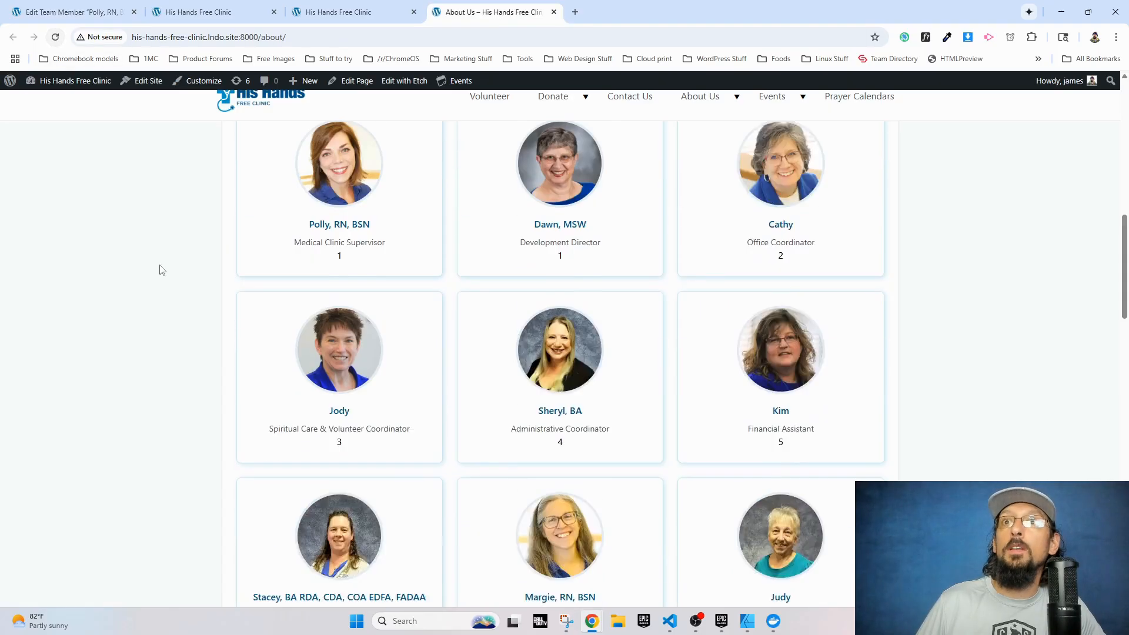
{"action": "left_click_drag", "start_coordinate": [574, 354], "coordinate": [335, 352]}
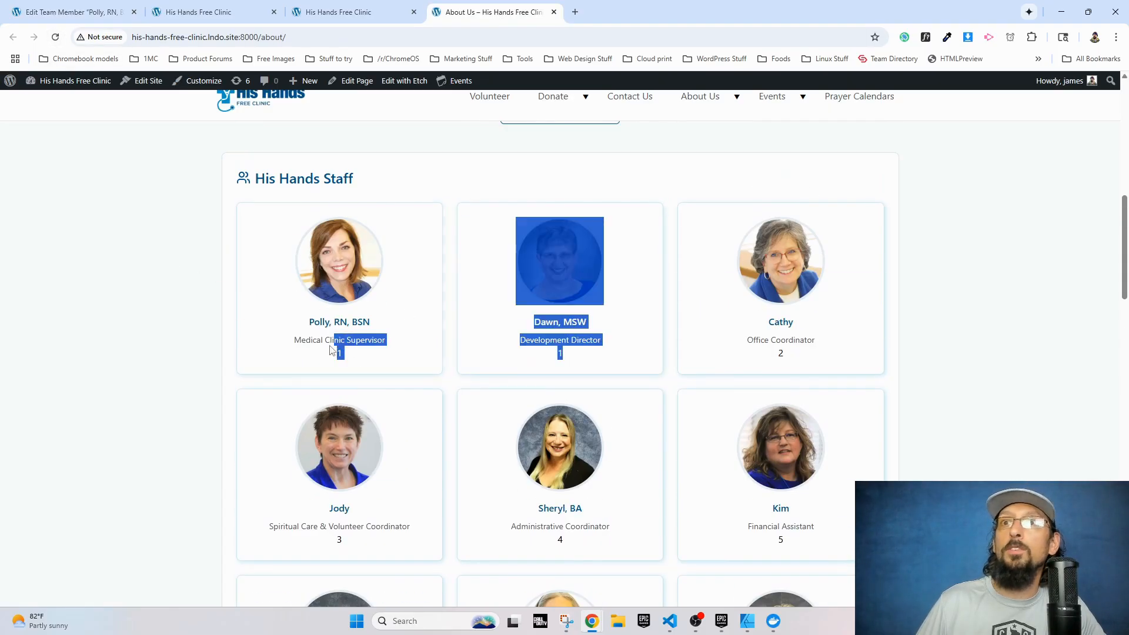
{"action": "left_click", "coordinate": [563, 355]}
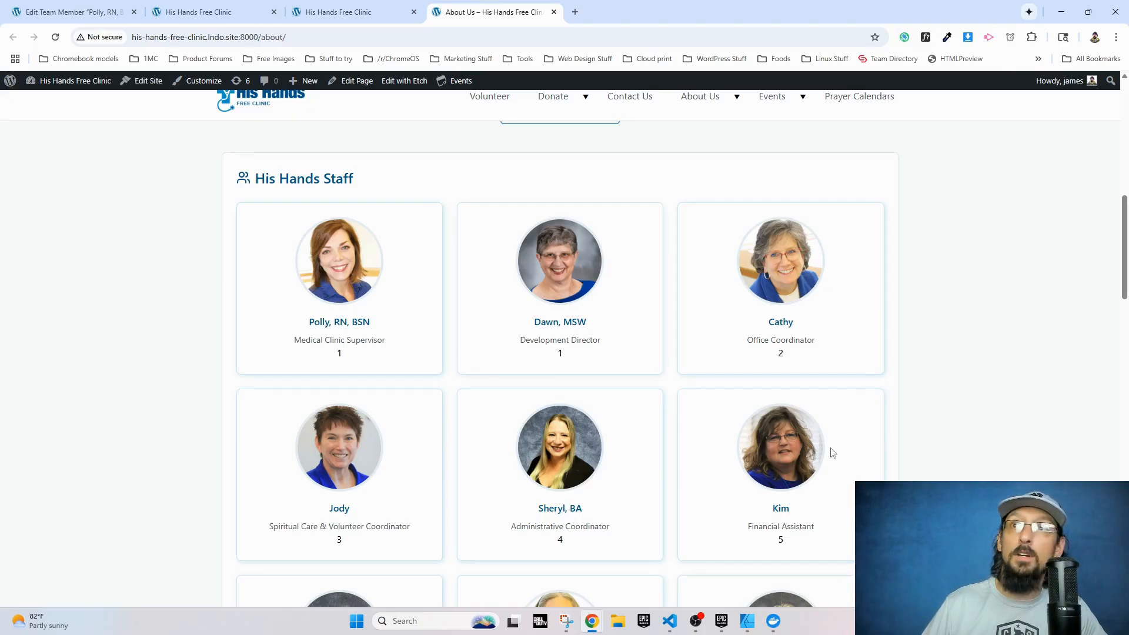
{"action": "left_click_drag", "start_coordinate": [318, 354], "coordinate": [409, 353]}
{"action": "left_click_drag", "start_coordinate": [535, 361], "coordinate": [600, 361]}
Examine the order numbers on the remaining staff cards and return to the start of the His Hands Staff section.
{"action": "scroll", "coordinate": [769, 517], "scroll_direction": "down", "scroll_amount": 5}
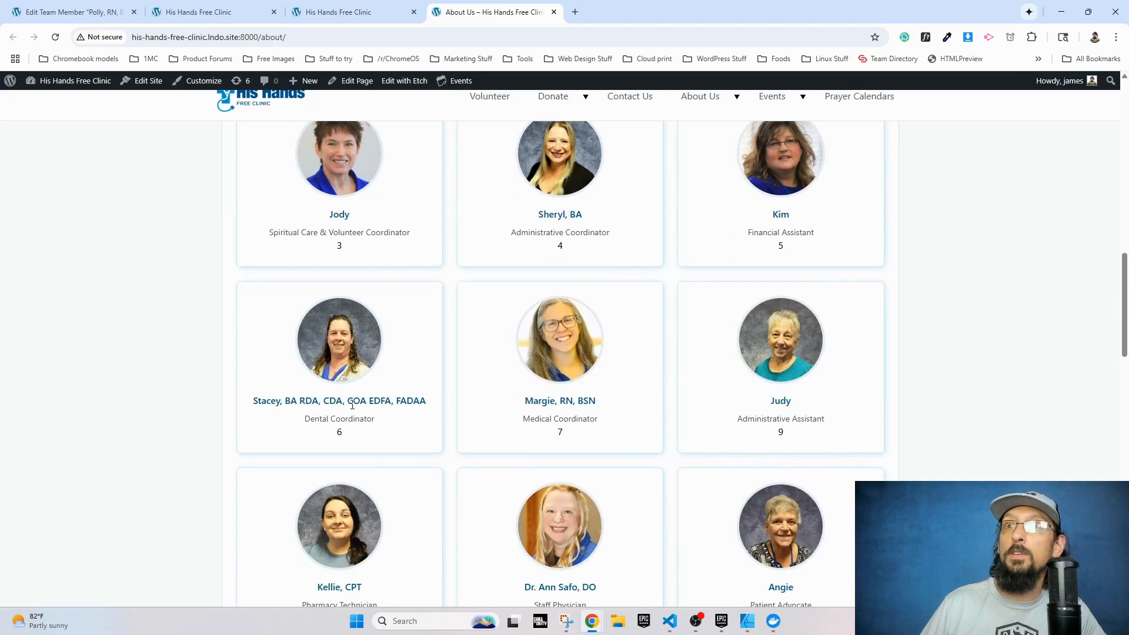
{"action": "scroll", "coordinate": [853, 471], "scroll_direction": "down", "scroll_amount": 4}
{"action": "scroll", "coordinate": [812, 274], "scroll_direction": "up", "scroll_amount": 3}
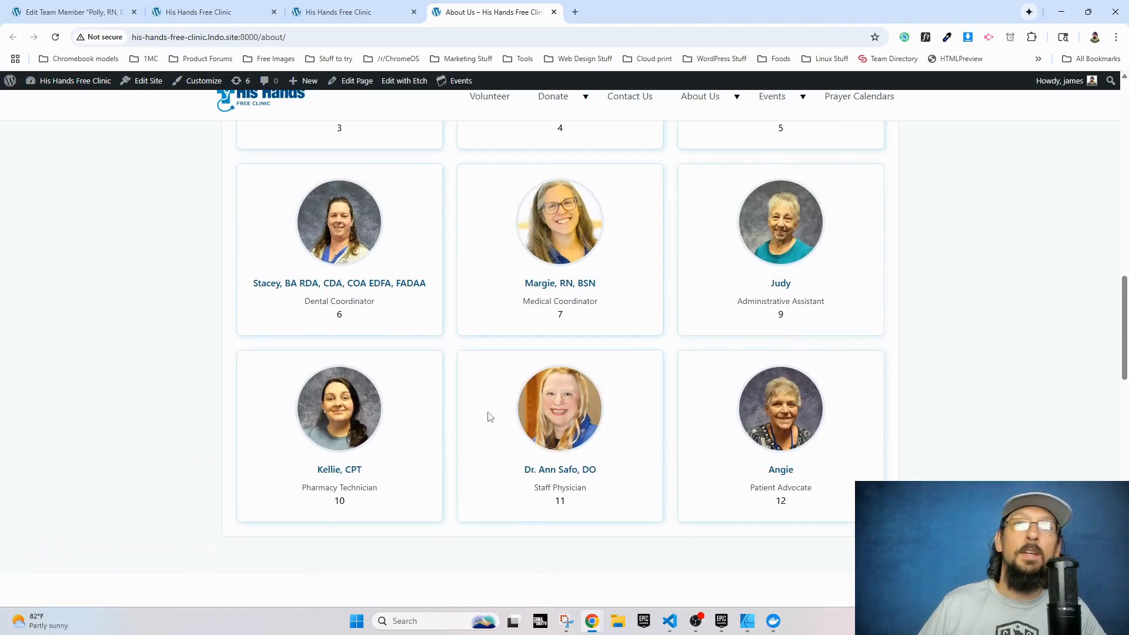
{"action": "scroll", "coordinate": [834, 436], "scroll_direction": "up", "scroll_amount": 4}
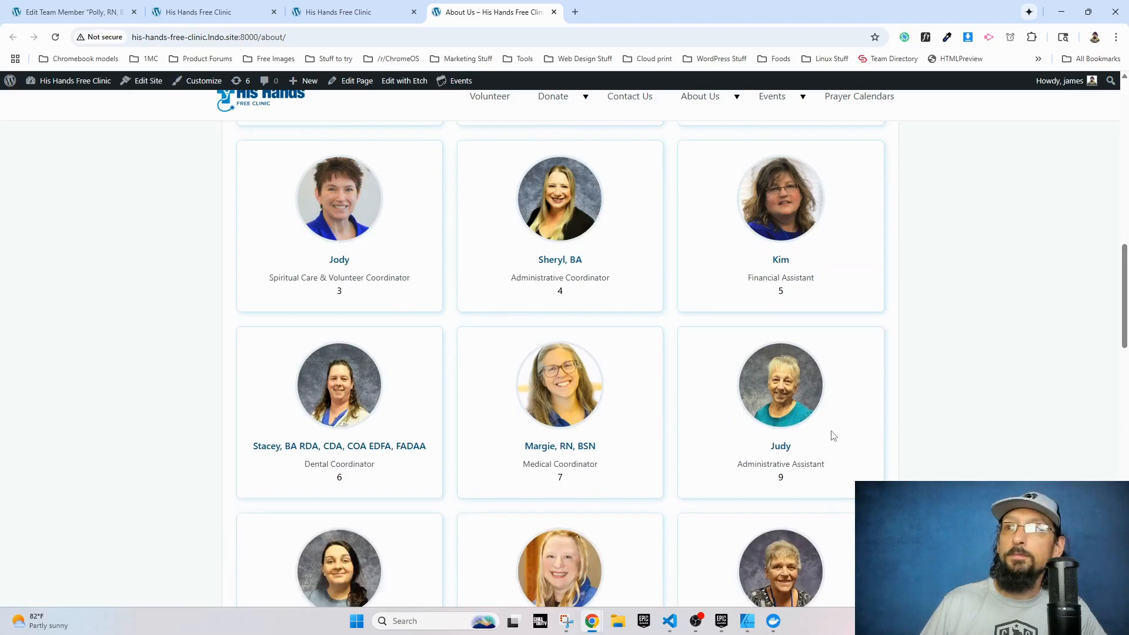
{"action": "scroll", "coordinate": [834, 436], "scroll_direction": "up", "scroll_amount": 5}
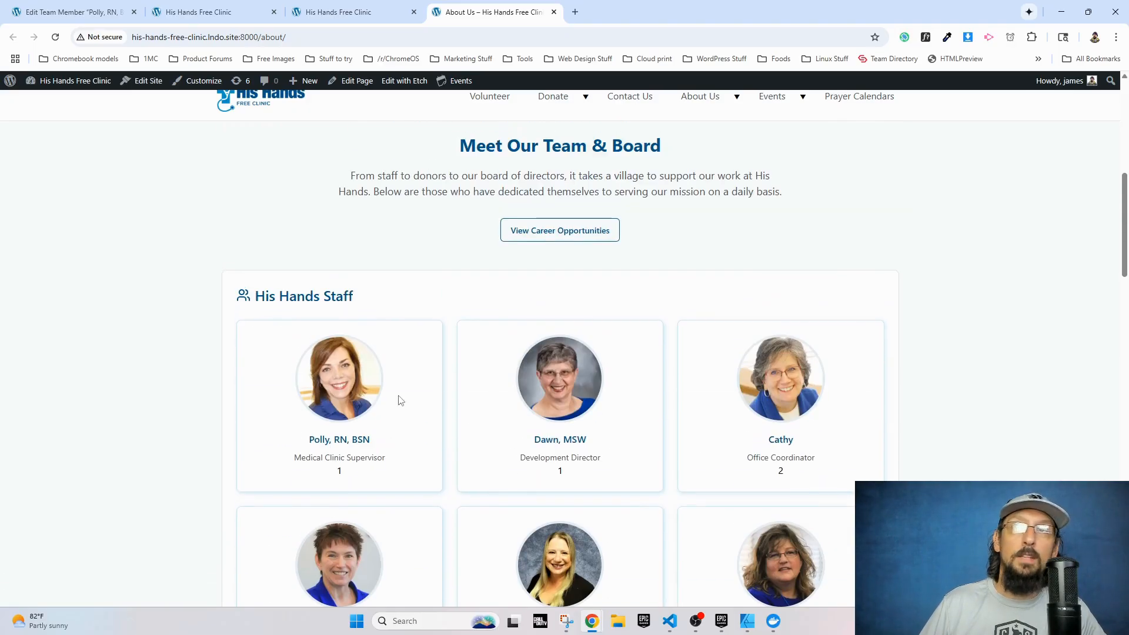
Open the Team Members list in the WordPress admin, view the Patient Advocate's Team Order field, and return to the list.
{"action": "left_click", "coordinate": [70, 91]}
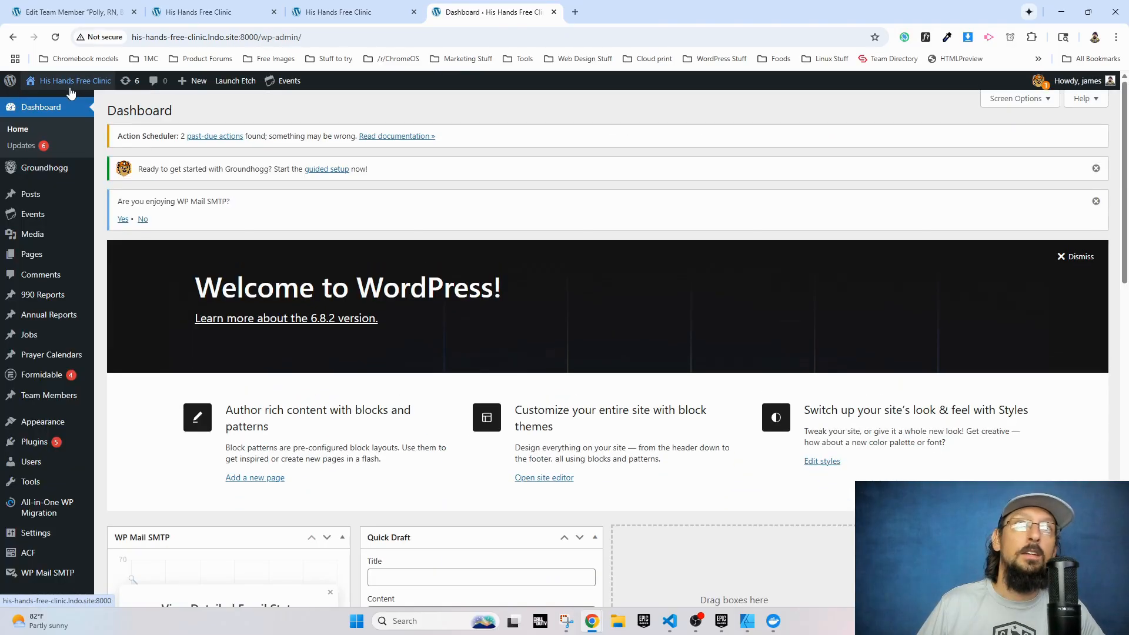
{"action": "left_click", "coordinate": [58, 401]}
{"action": "left_click", "coordinate": [144, 328]}
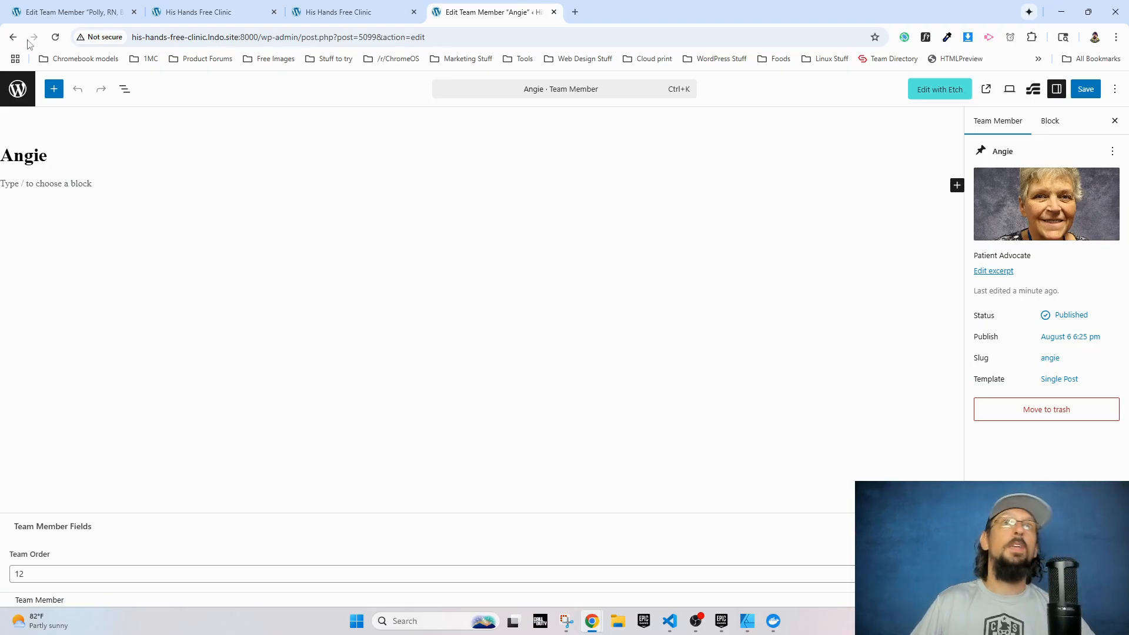
{"action": "left_click", "coordinate": [27, 82]}
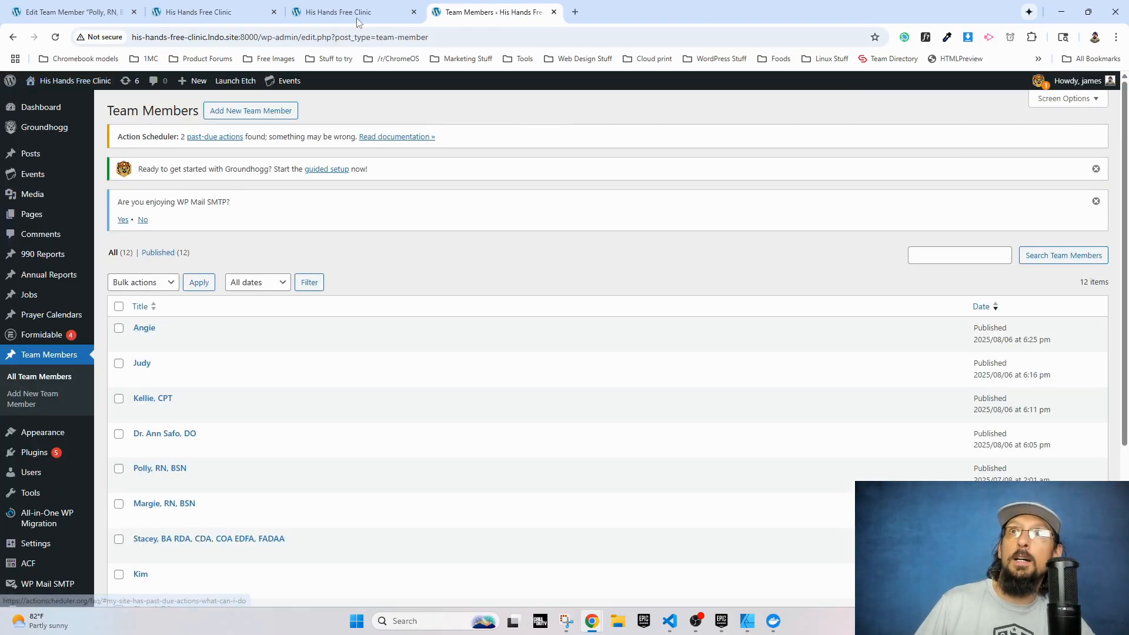